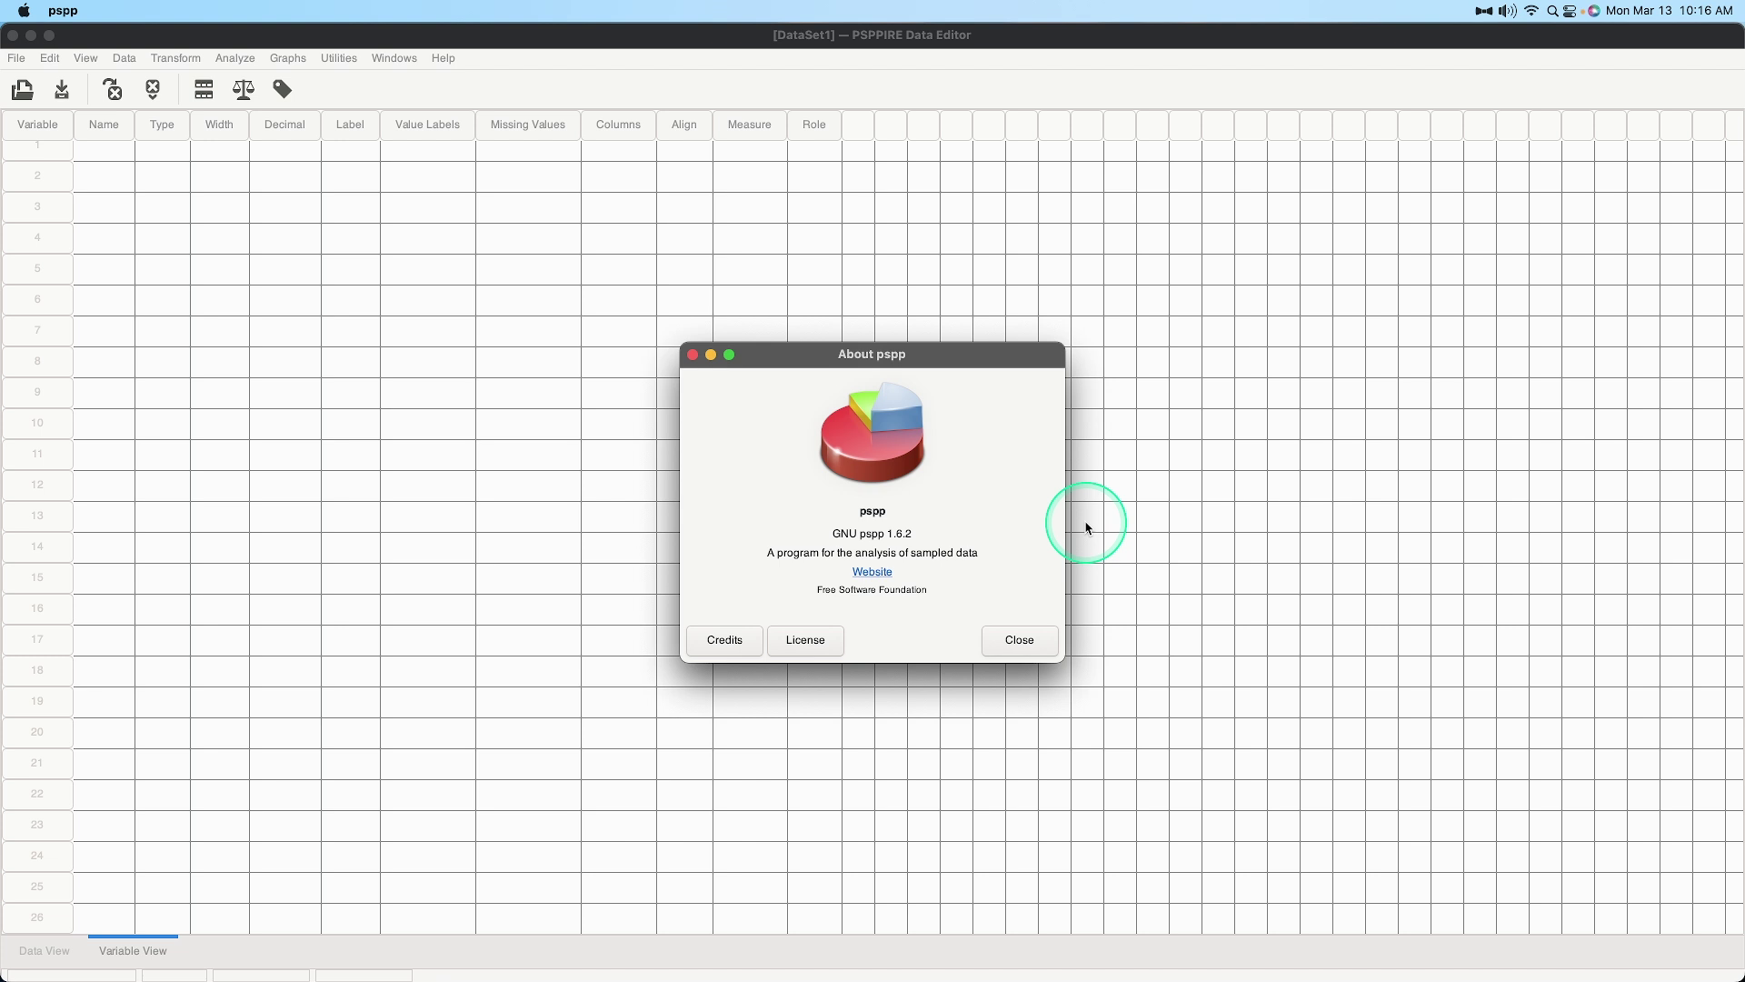
- Close the About pspp window and show the File menu for the empty DataSet1
left_click(1011, 636)
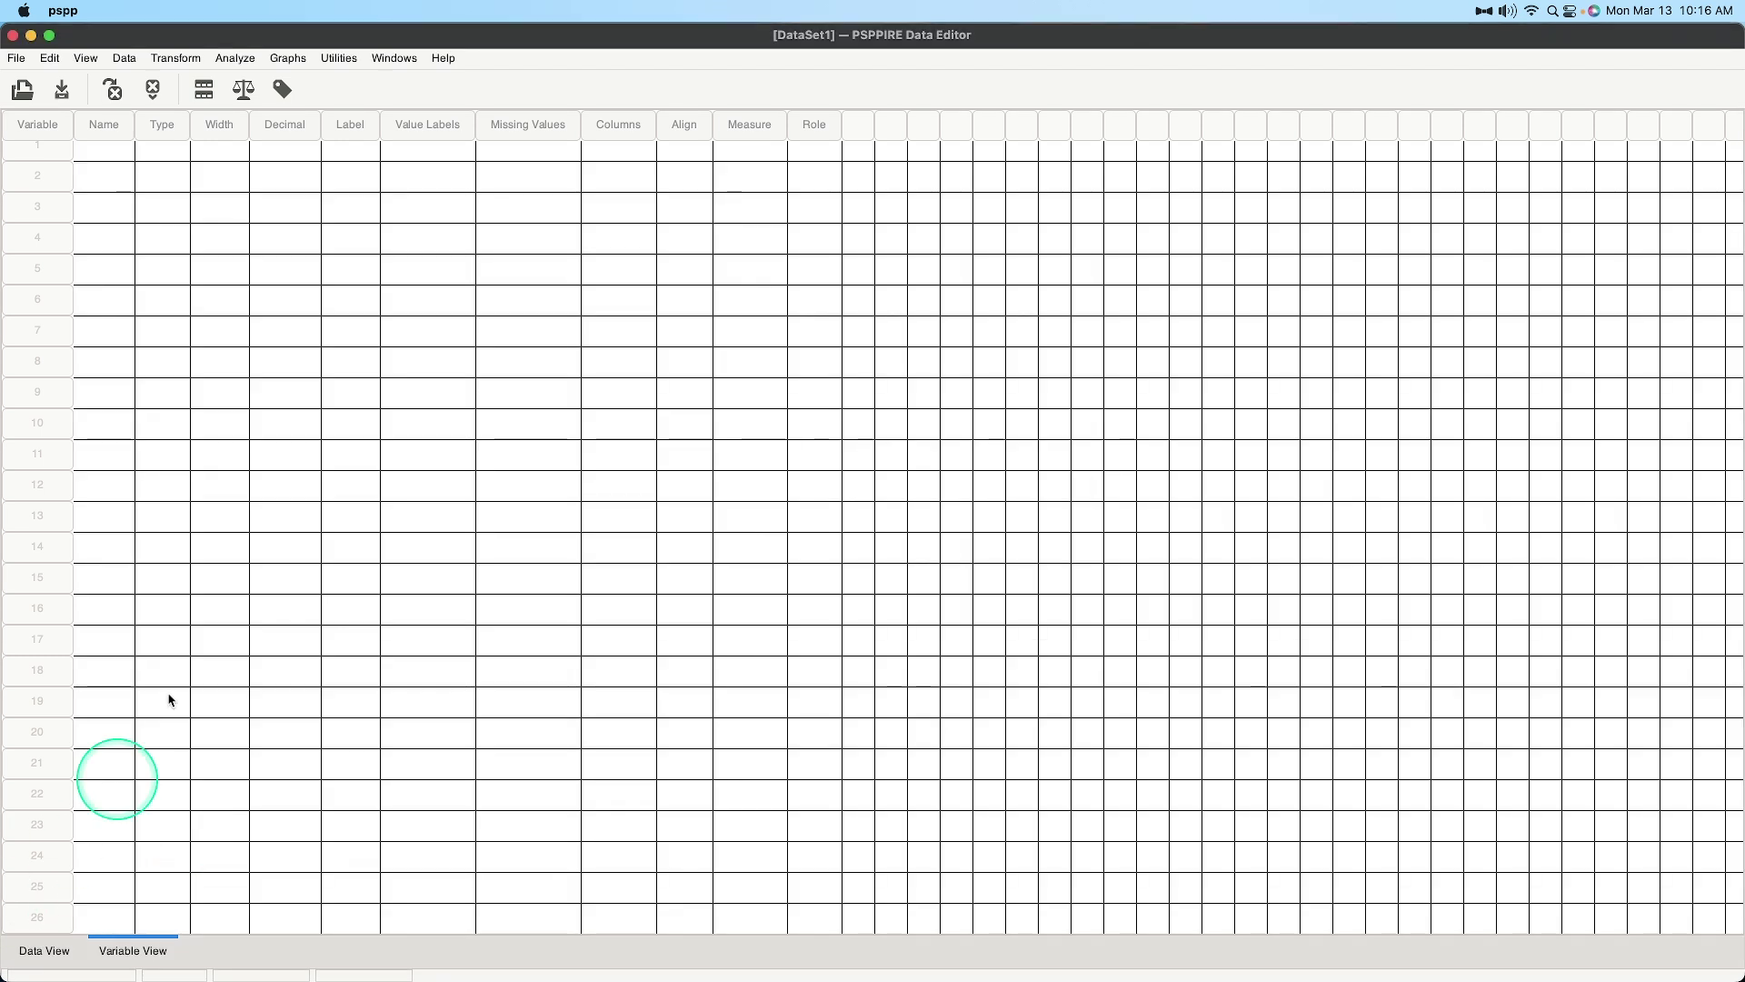
left_click(17, 64)
left_click(518, 288)
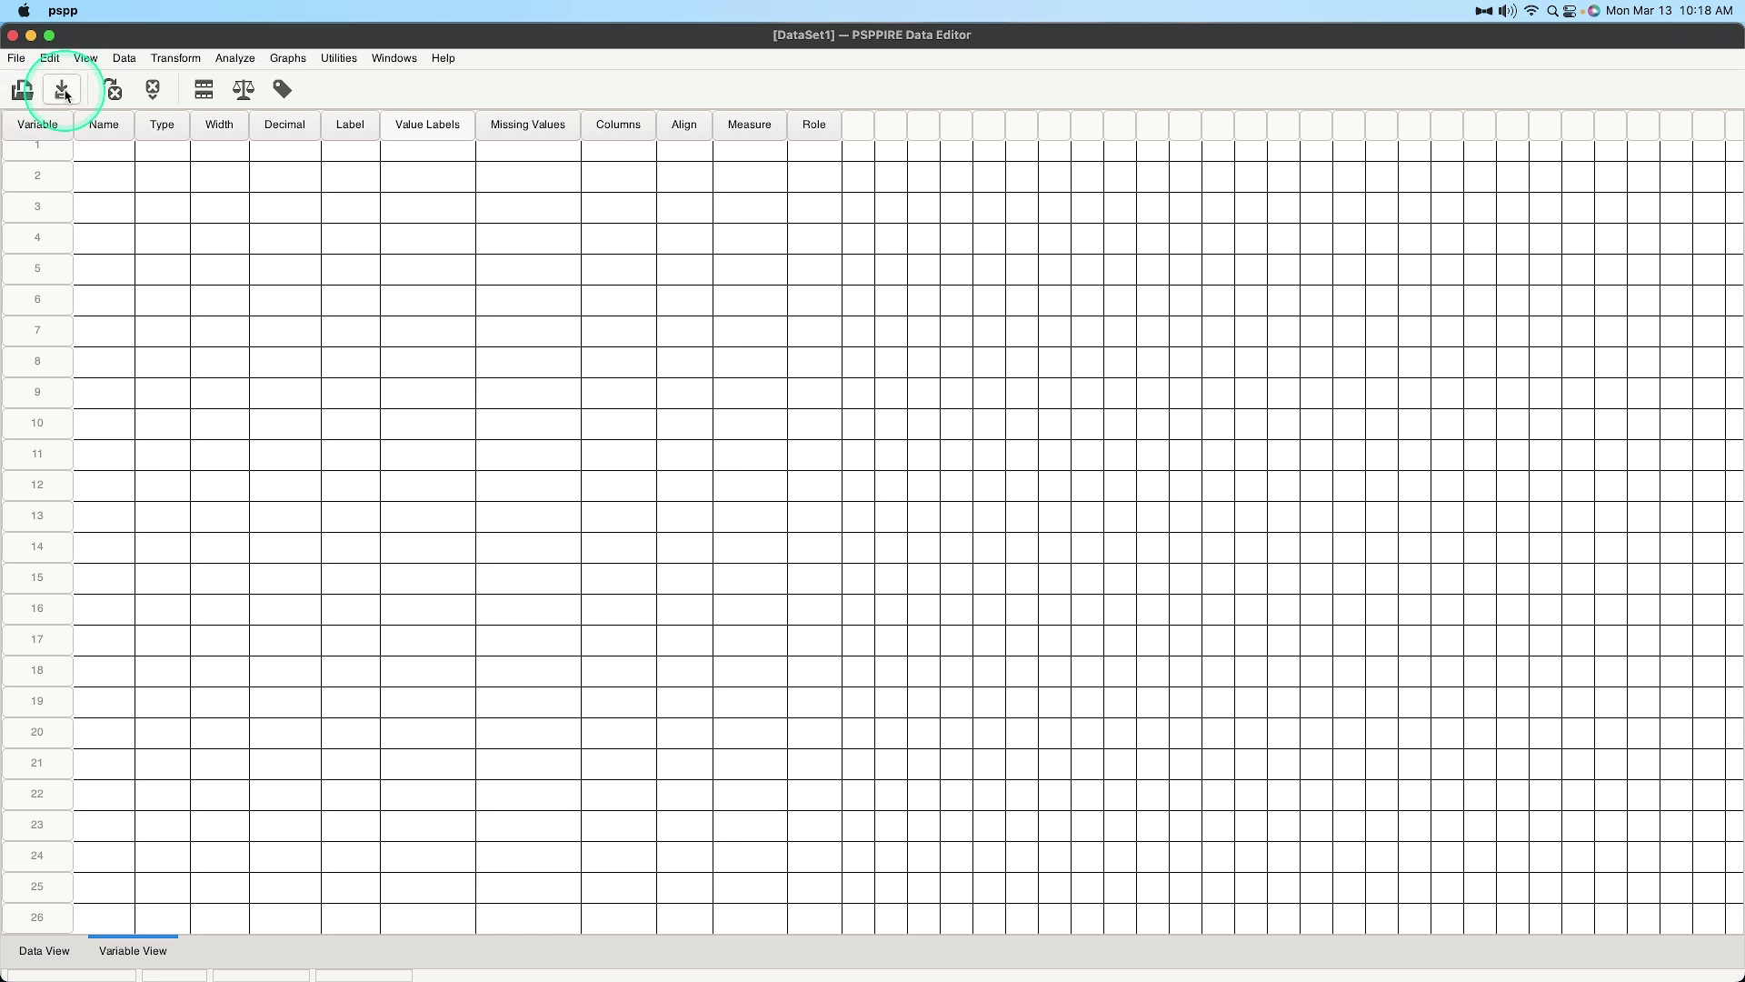
left_click(18, 60)
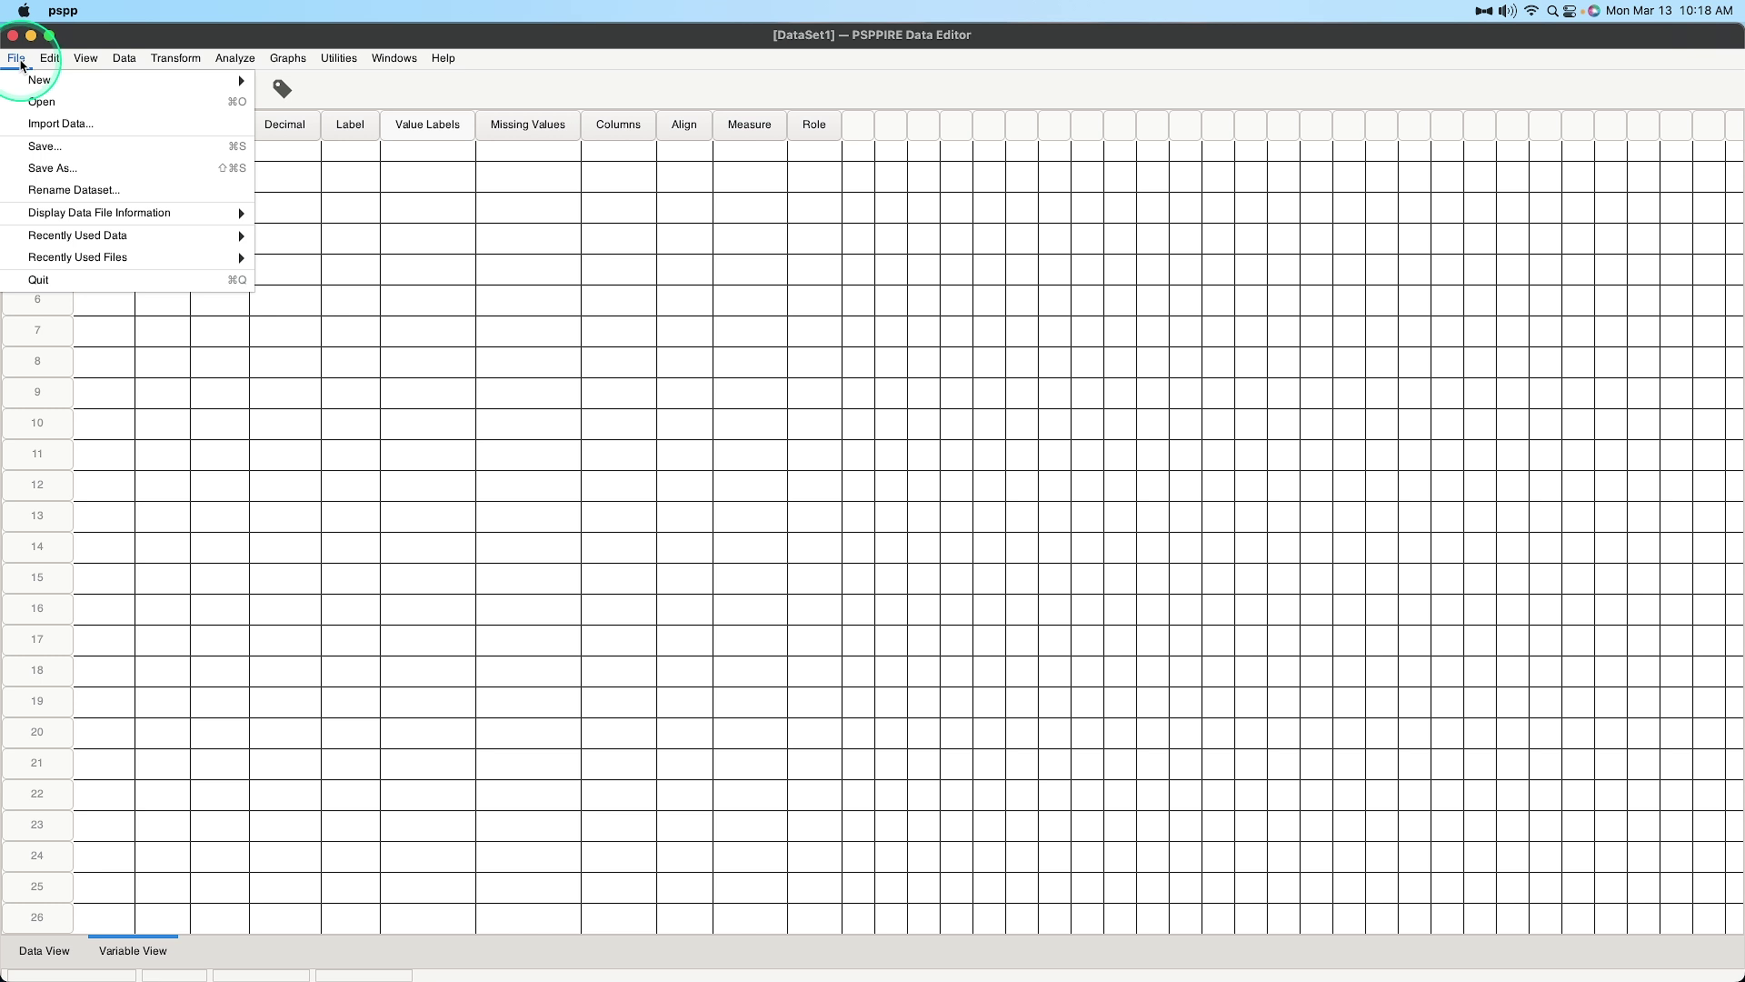
- Choose File > Open to show the Open dialog with the recent FYT ALL DATA file
left_click(56, 108)
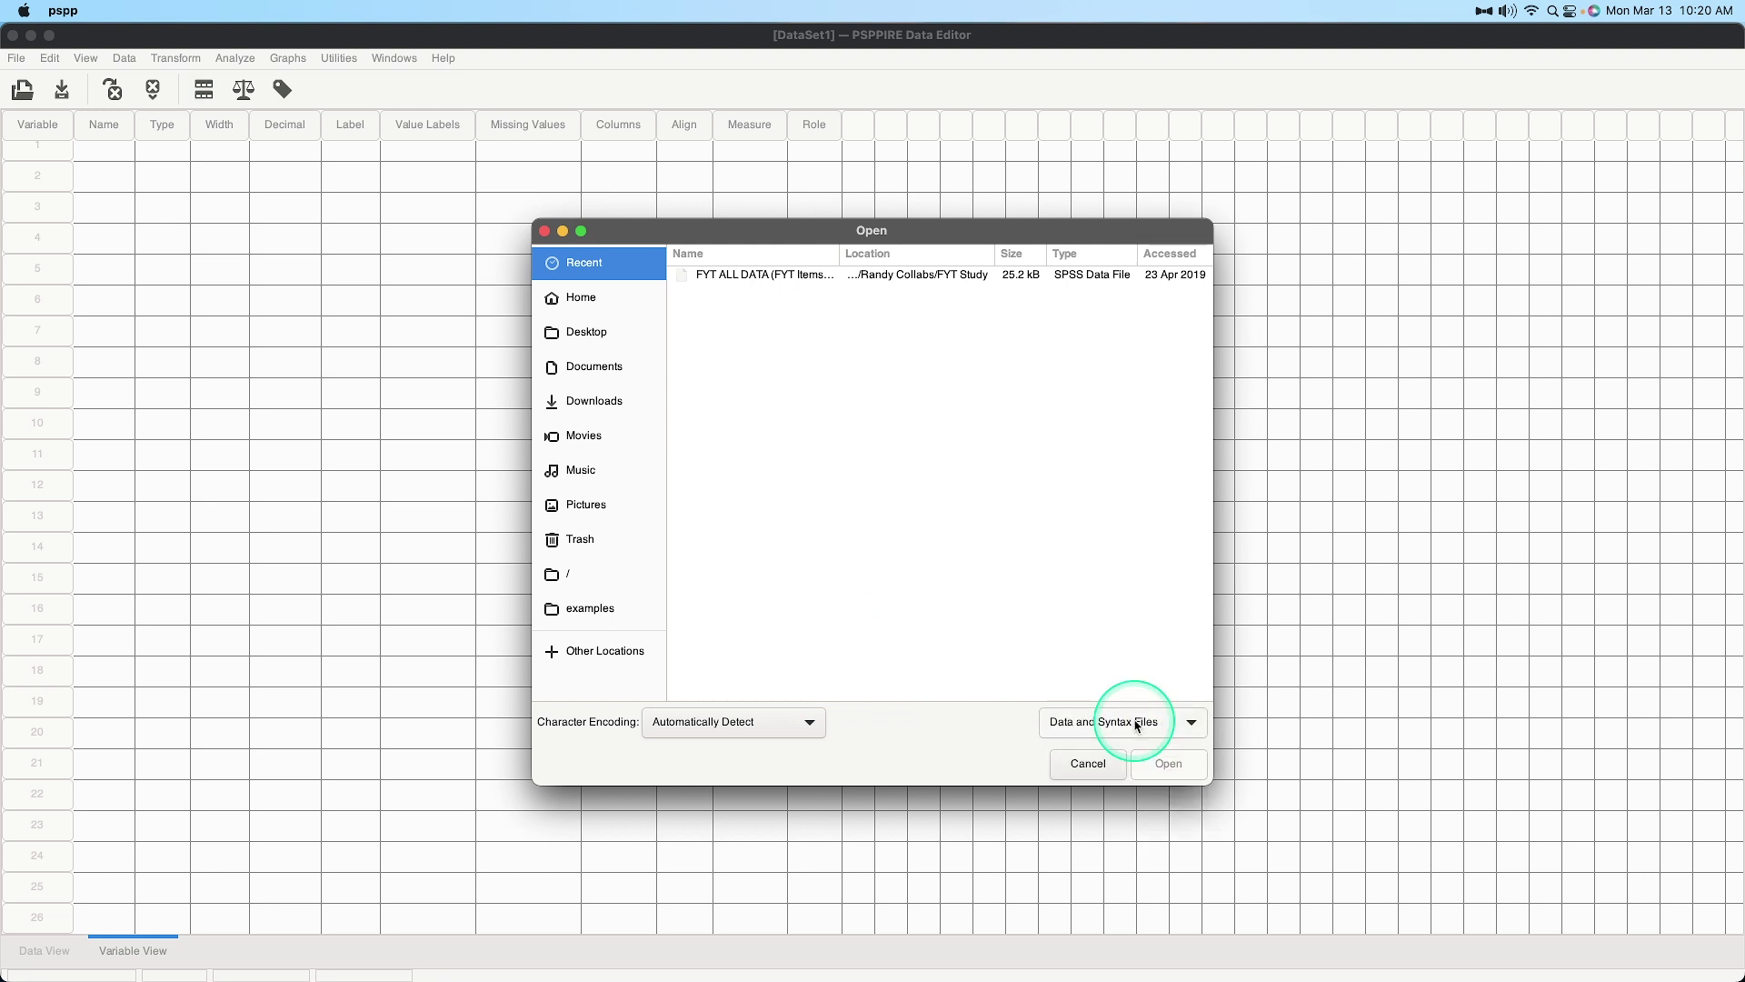
- Change the Open dialog's file-type filter to All Files
left_click_drag(1201, 727, 1138, 837)
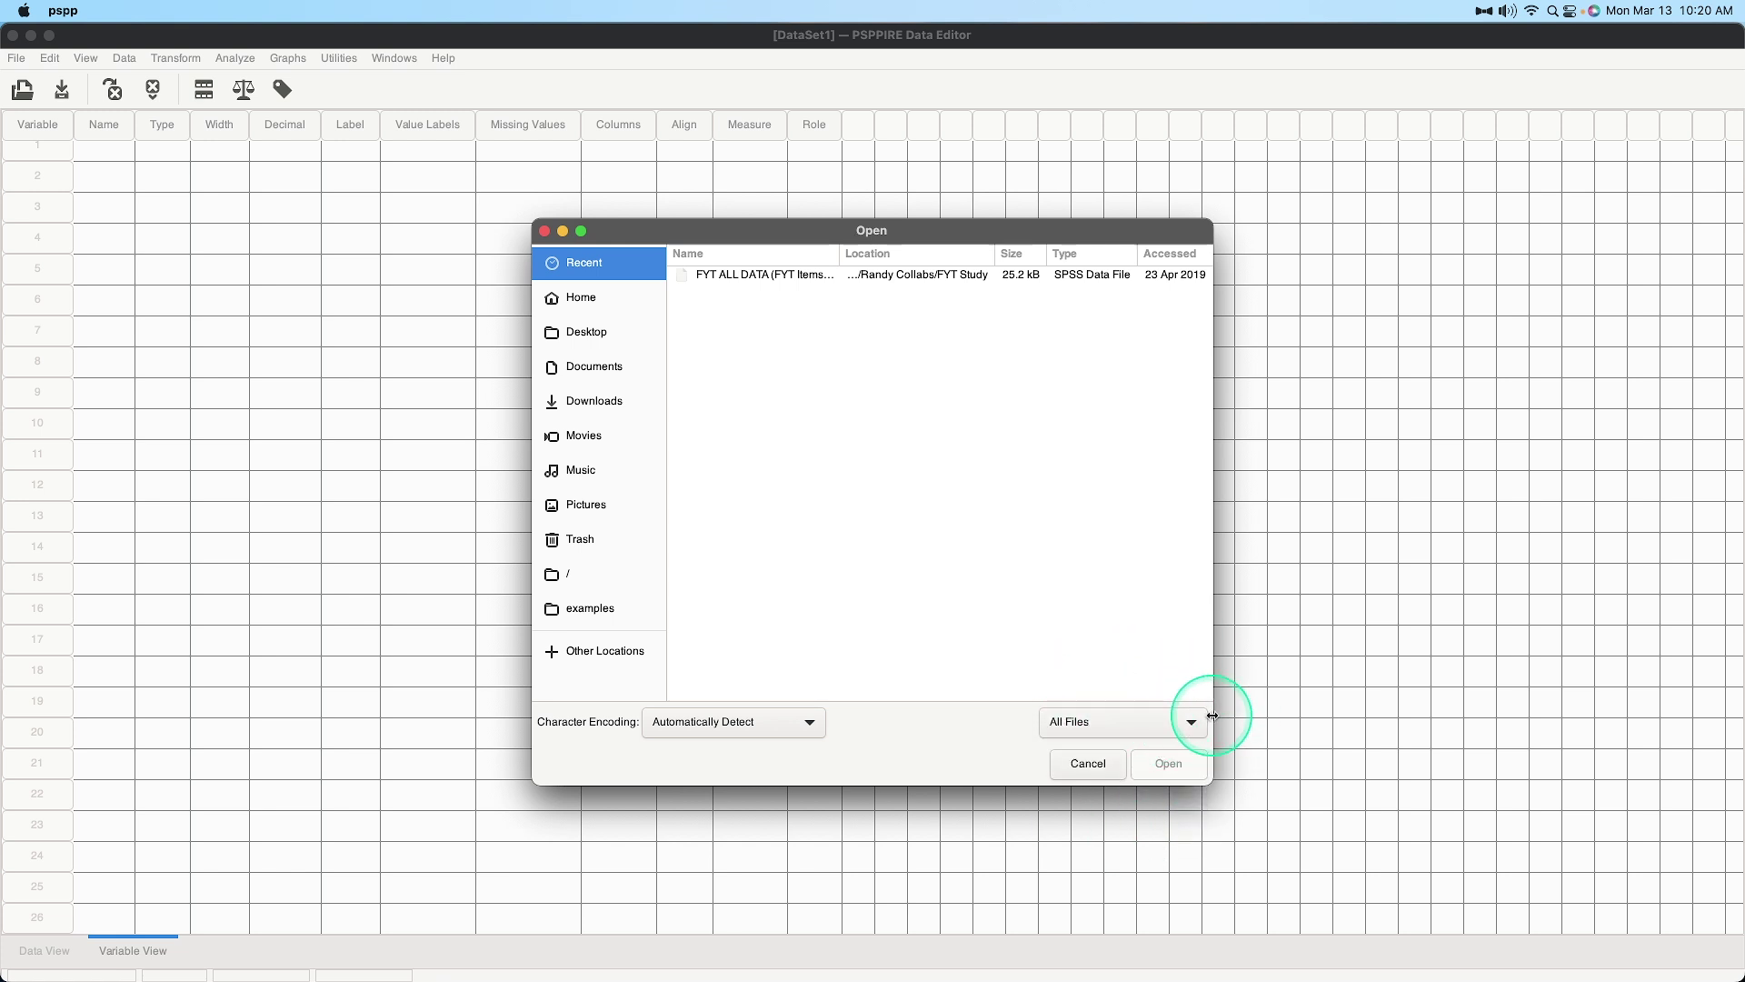
left_click_drag(1207, 723, 1135, 615)
- Set the filter back to Data and Syntax Files and keep encoding on Automatically Detect
left_click(1180, 727)
left_click_drag(1178, 734, 1107, 729)
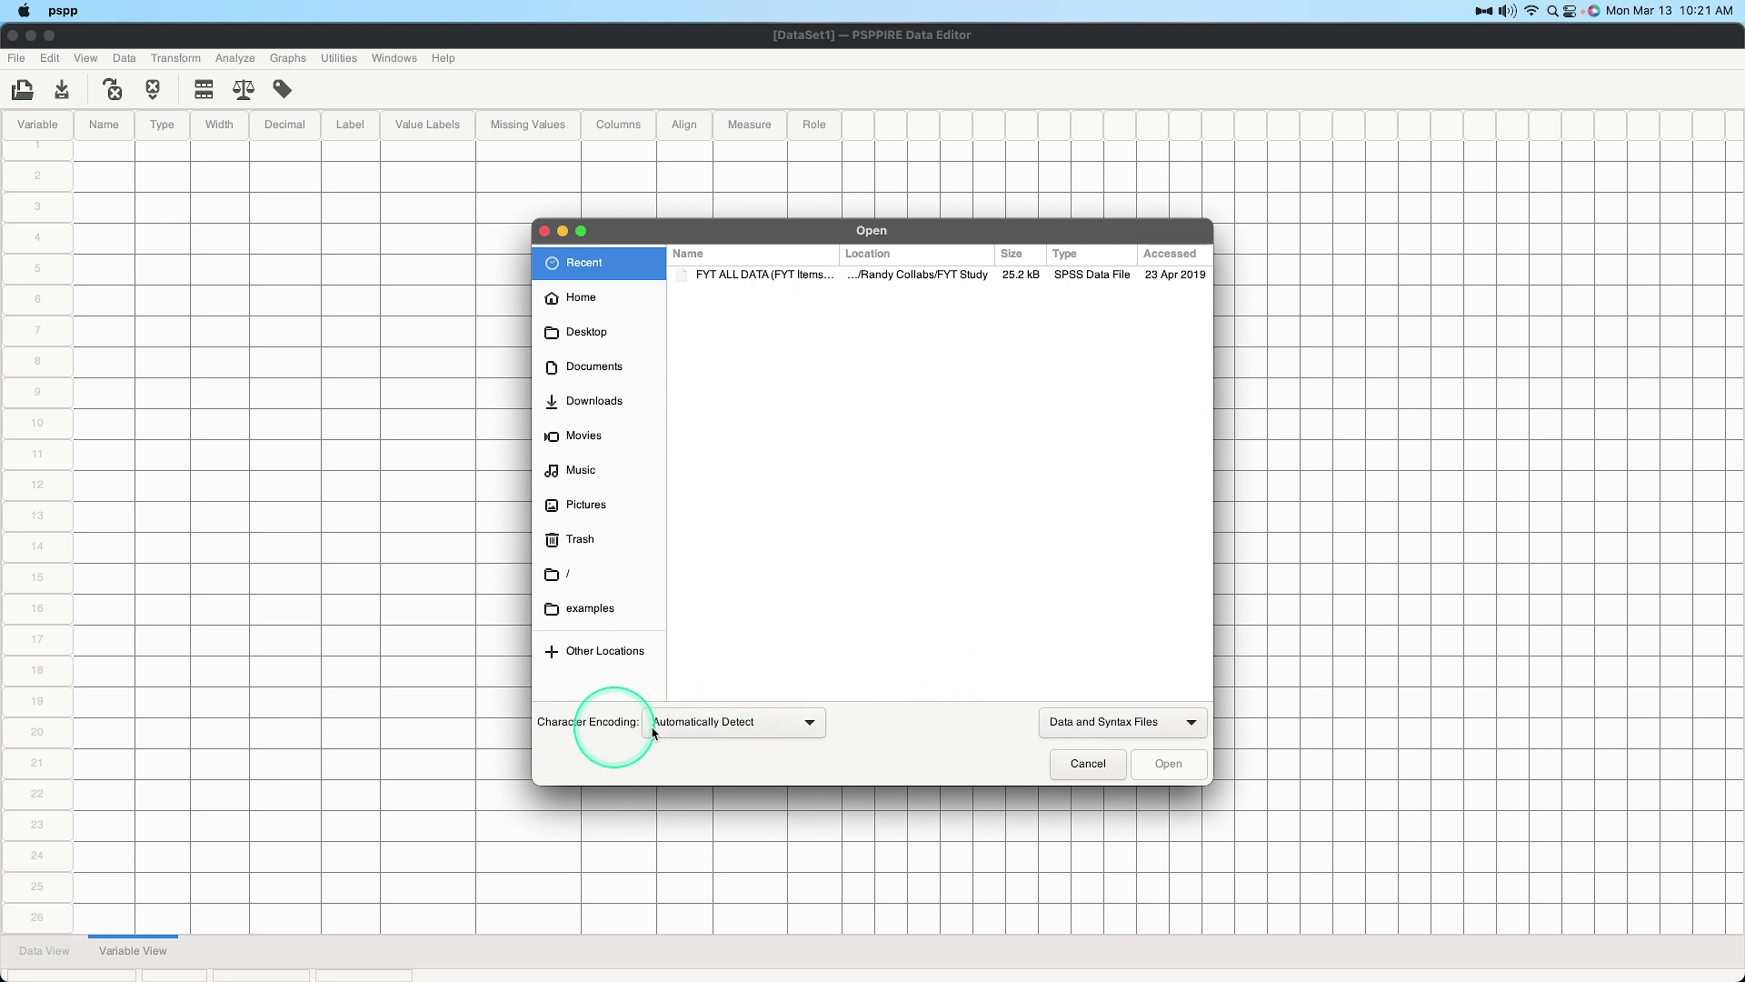
left_click(812, 725)
scroll(815, 729, "down", 5)
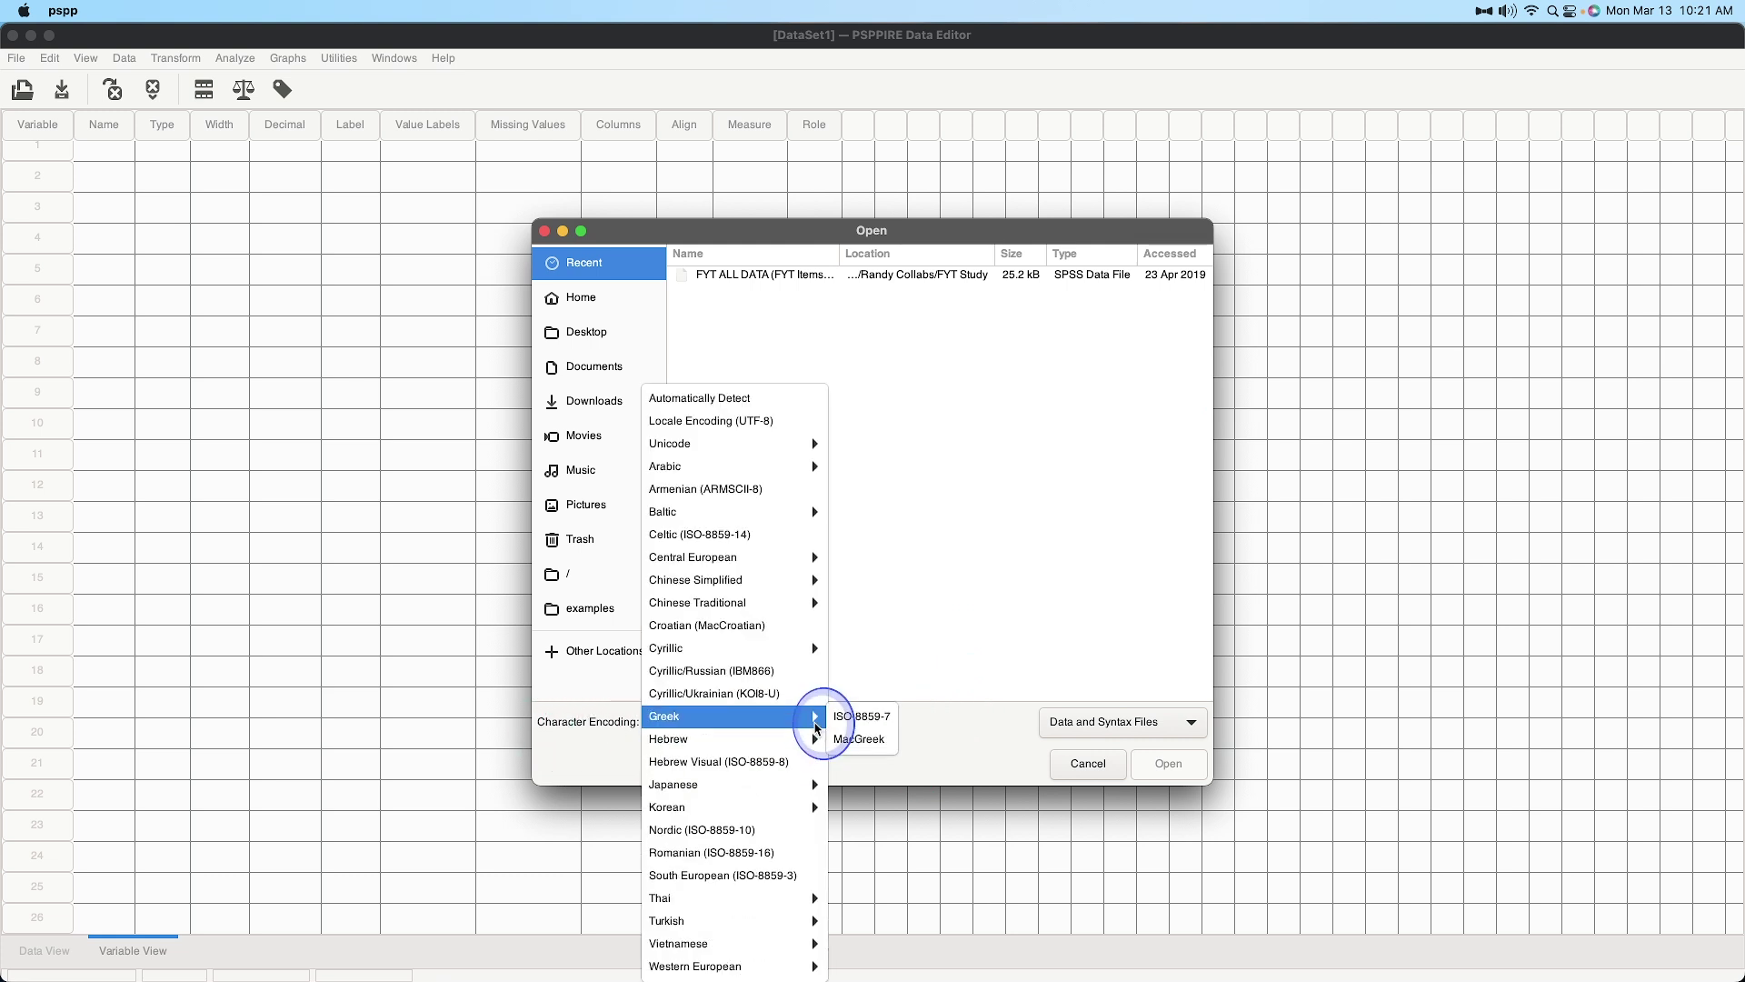
left_click(777, 402)
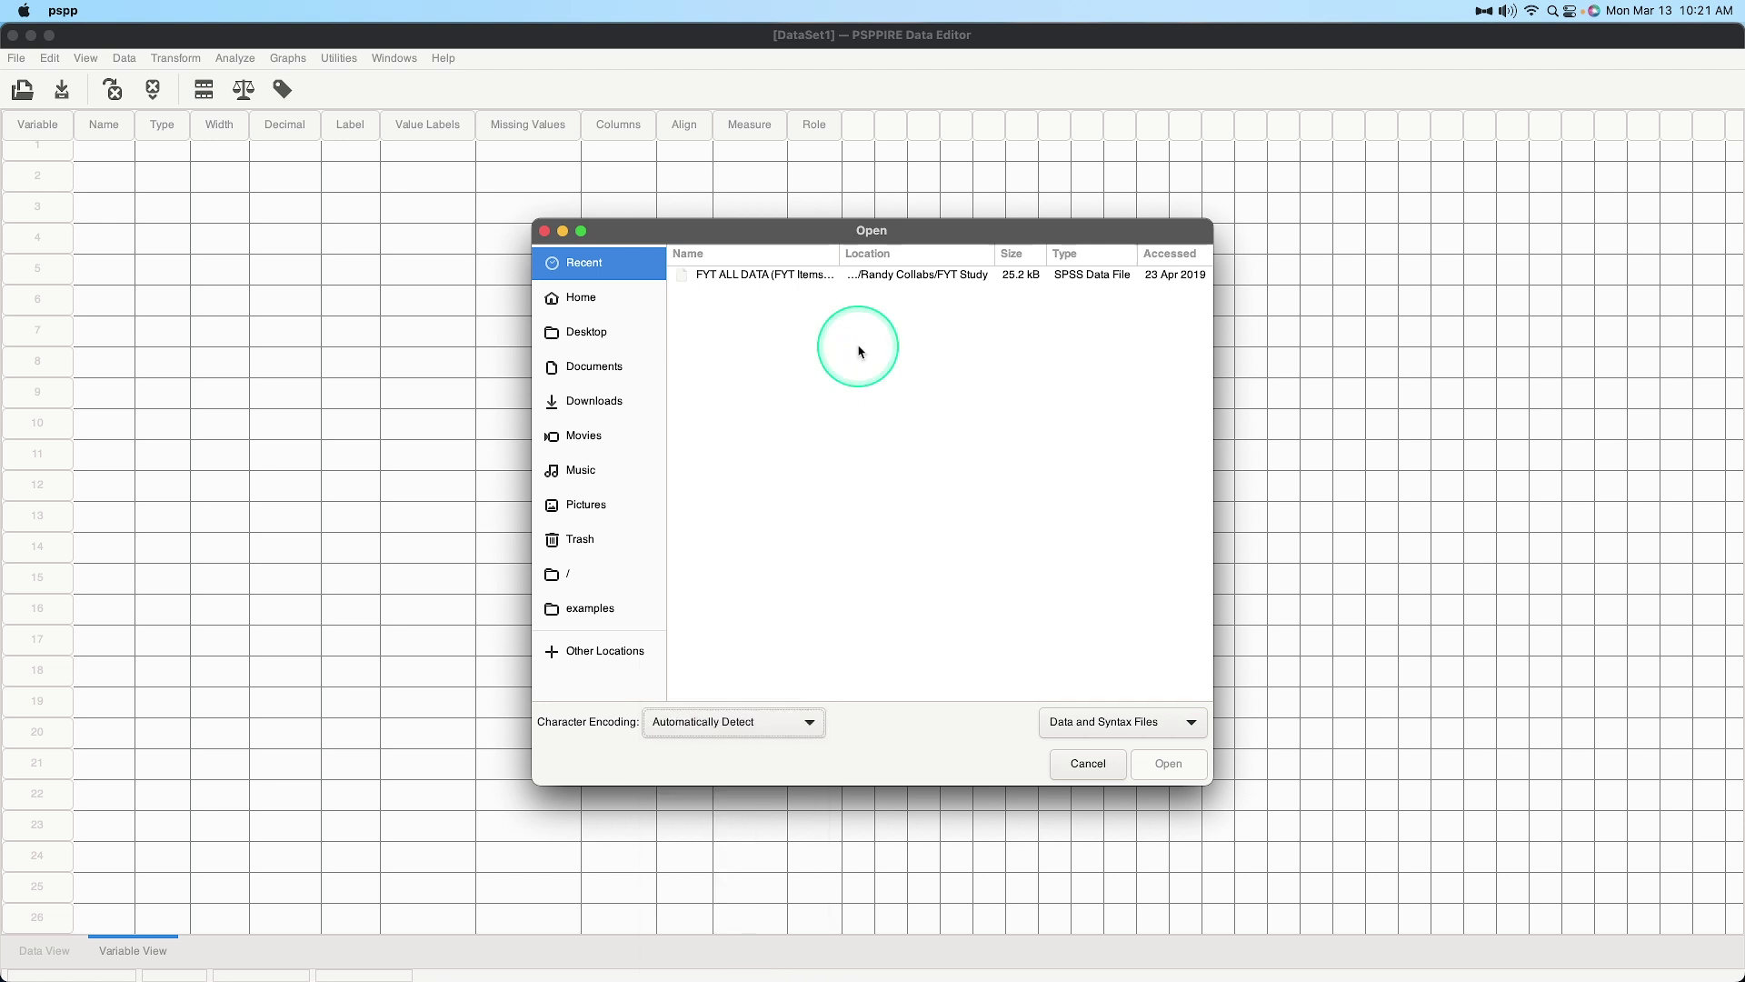
left_click(817, 730)
scroll(812, 723, "down", 2)
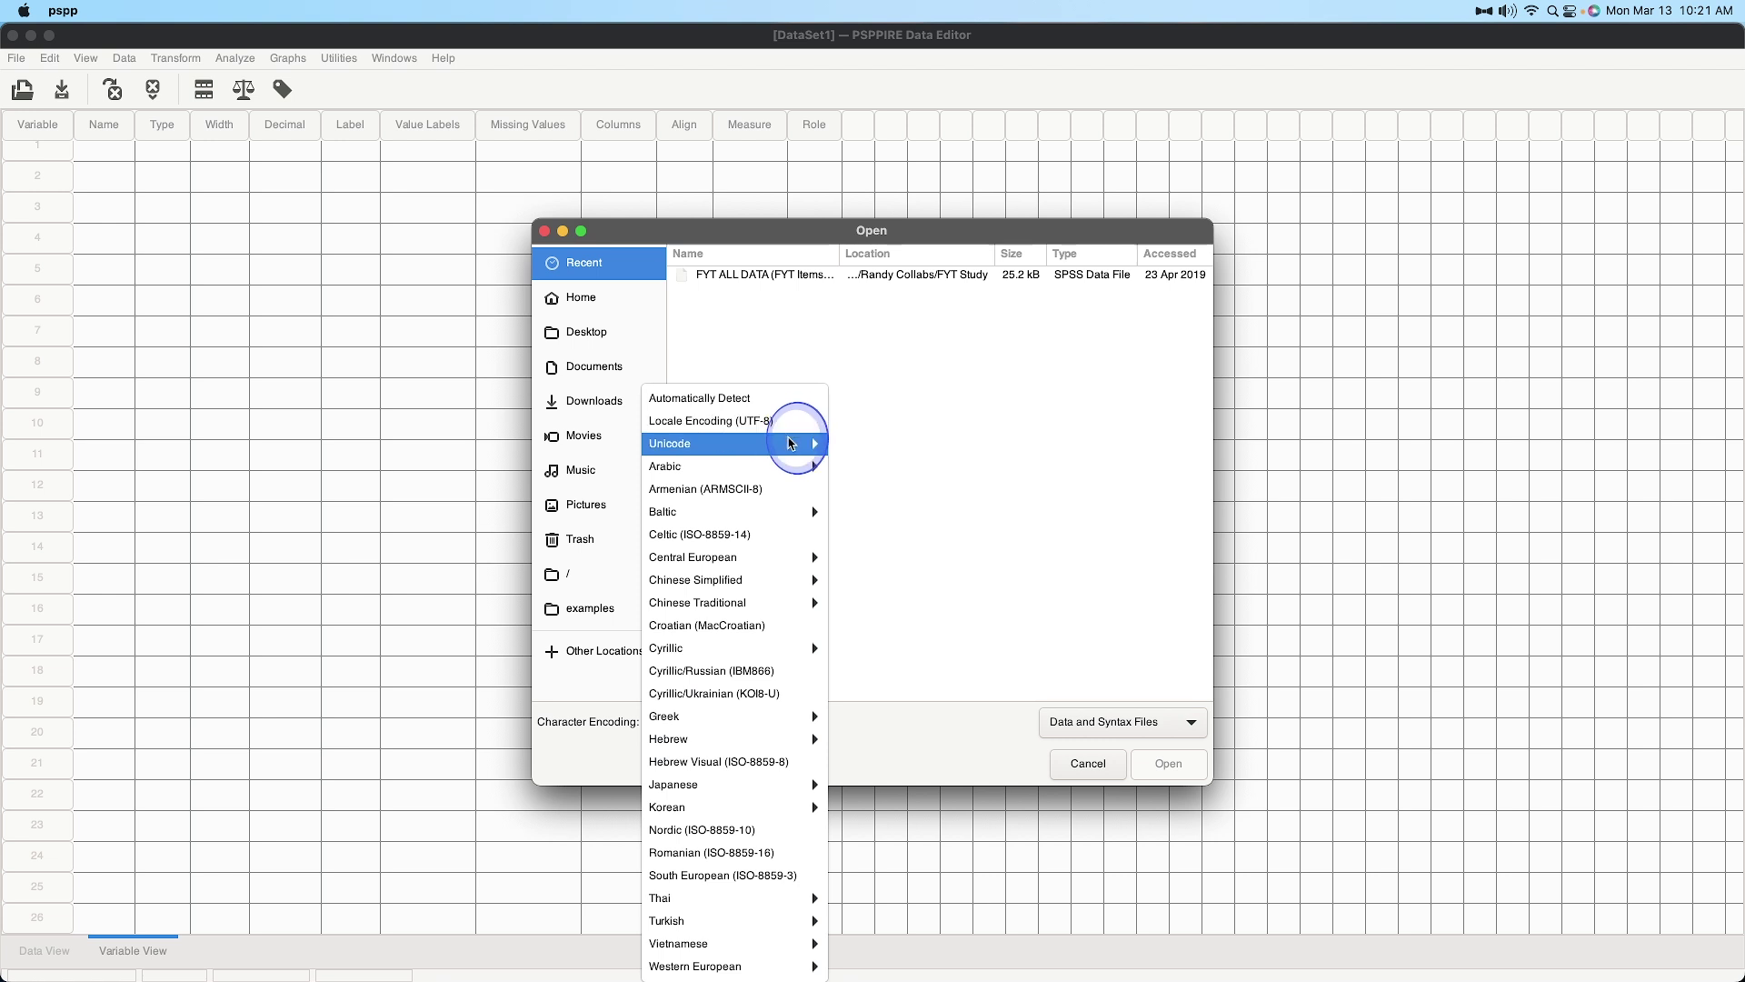
mouse_move(791, 443)
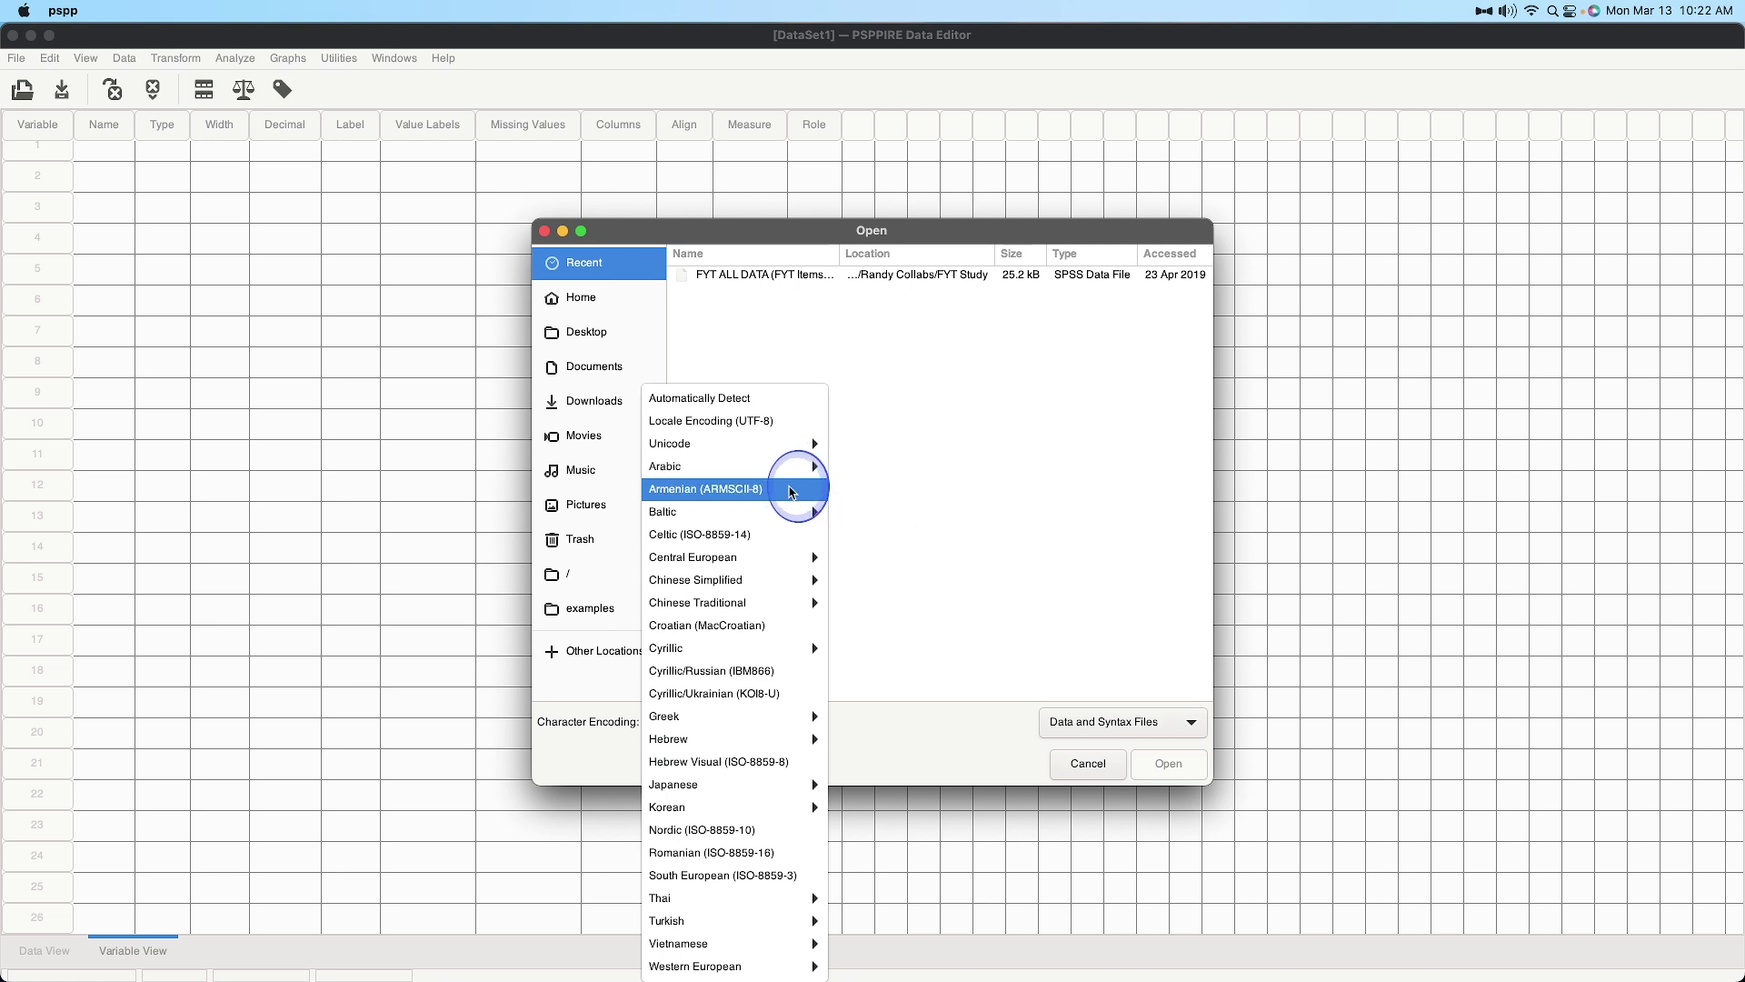
mouse_move(747, 969)
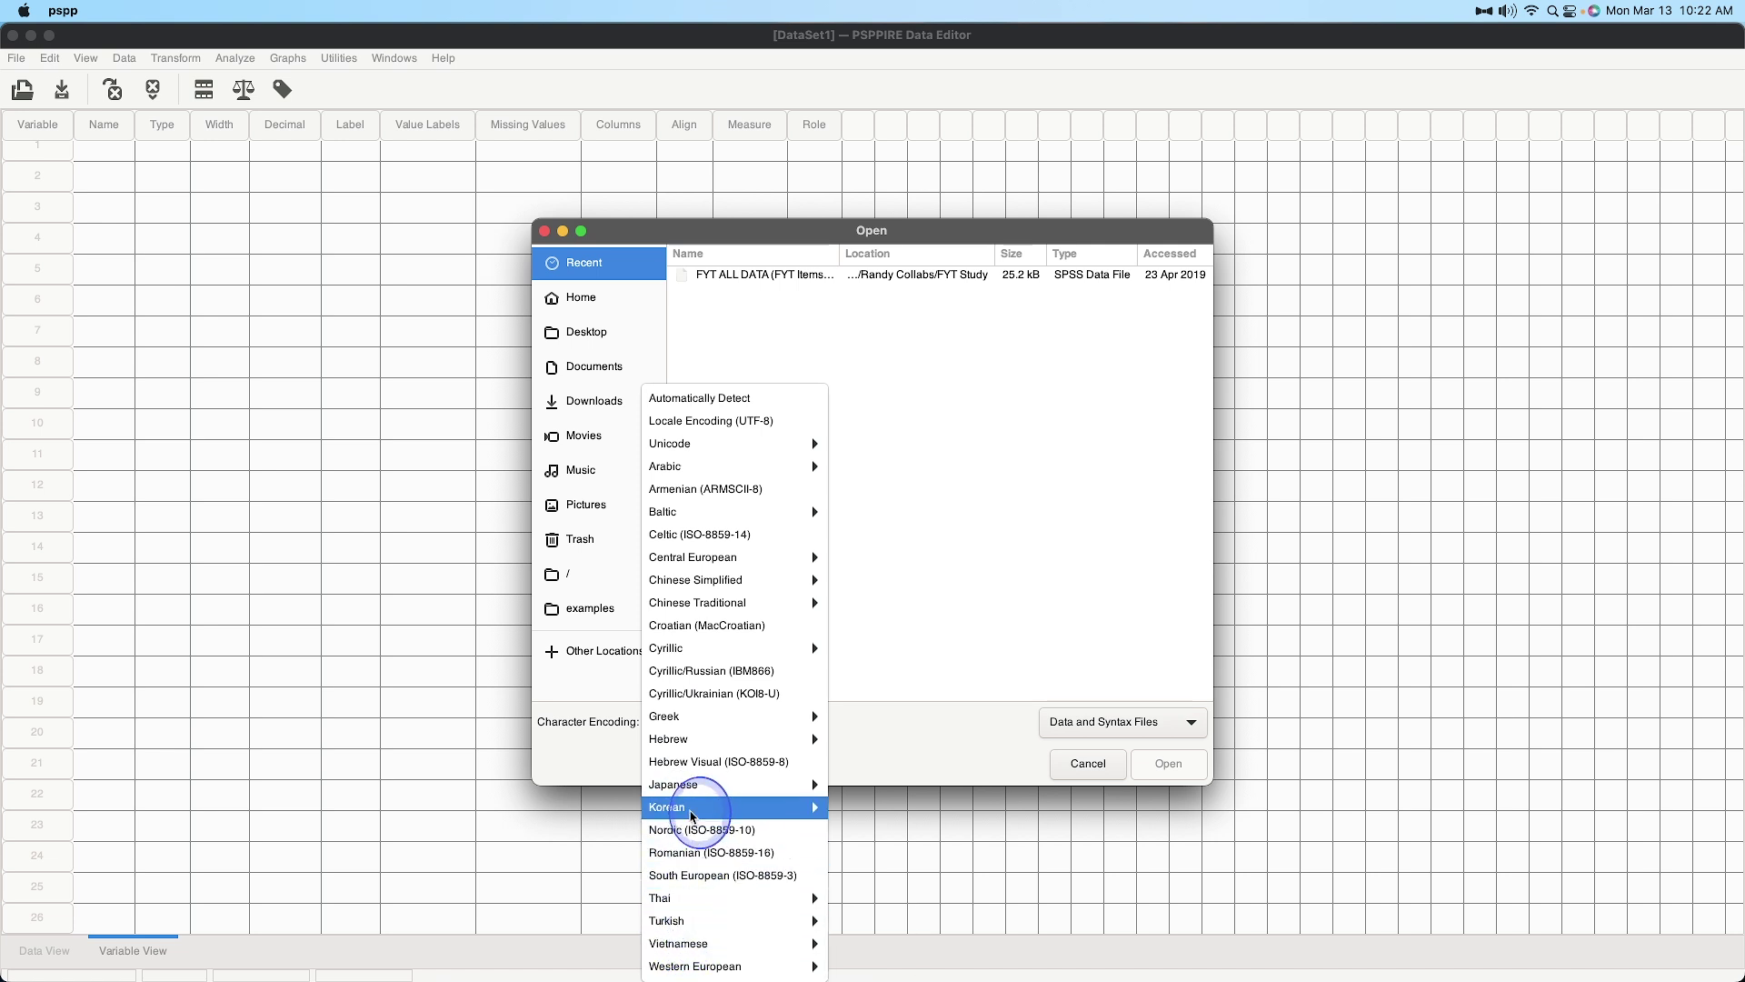
mouse_move(697, 798)
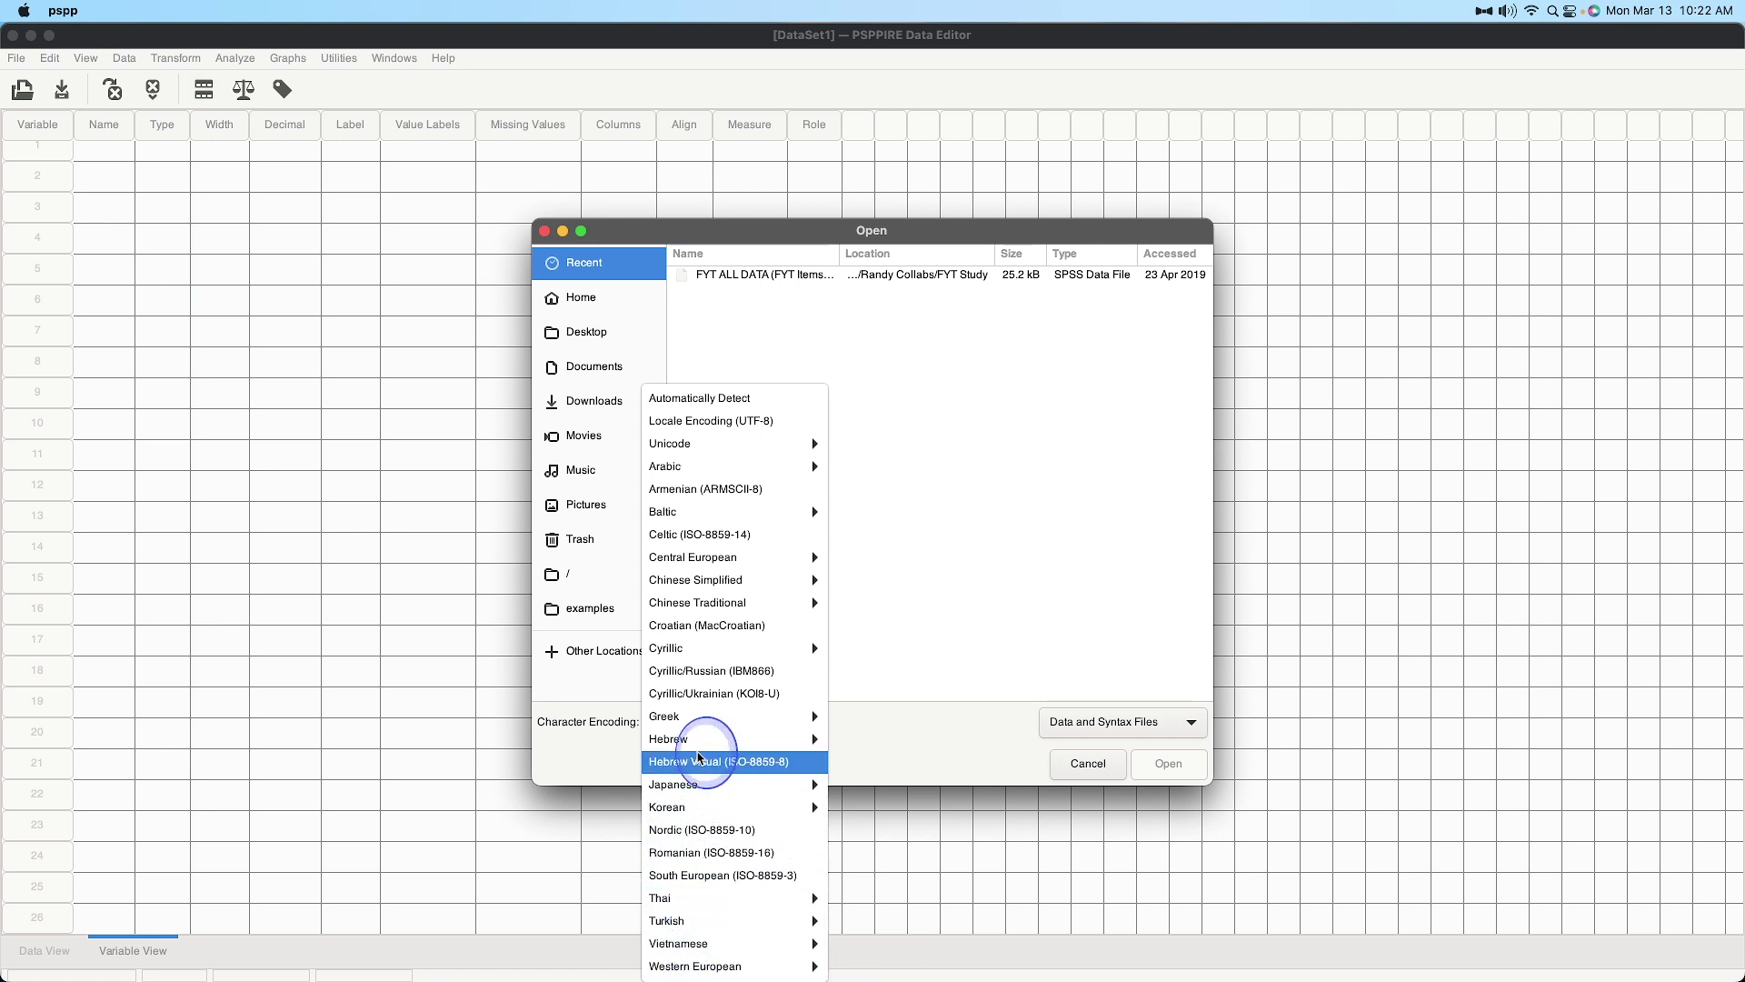
mouse_move(696, 749)
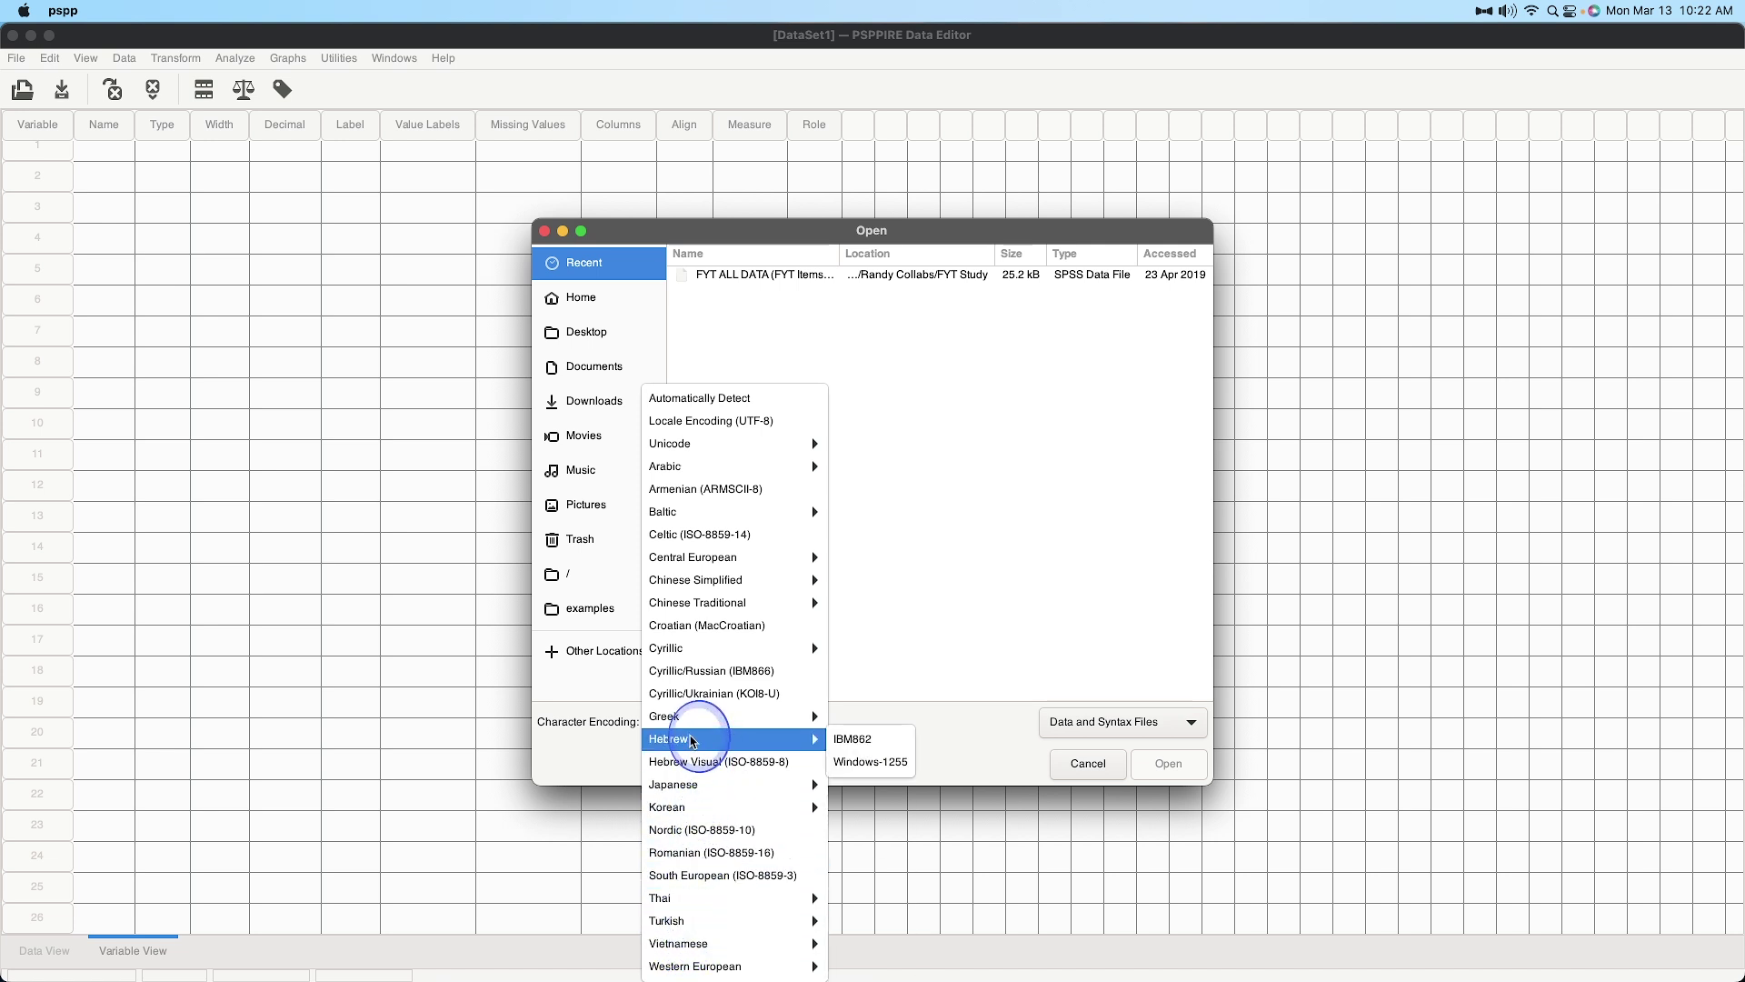
left_click(713, 397)
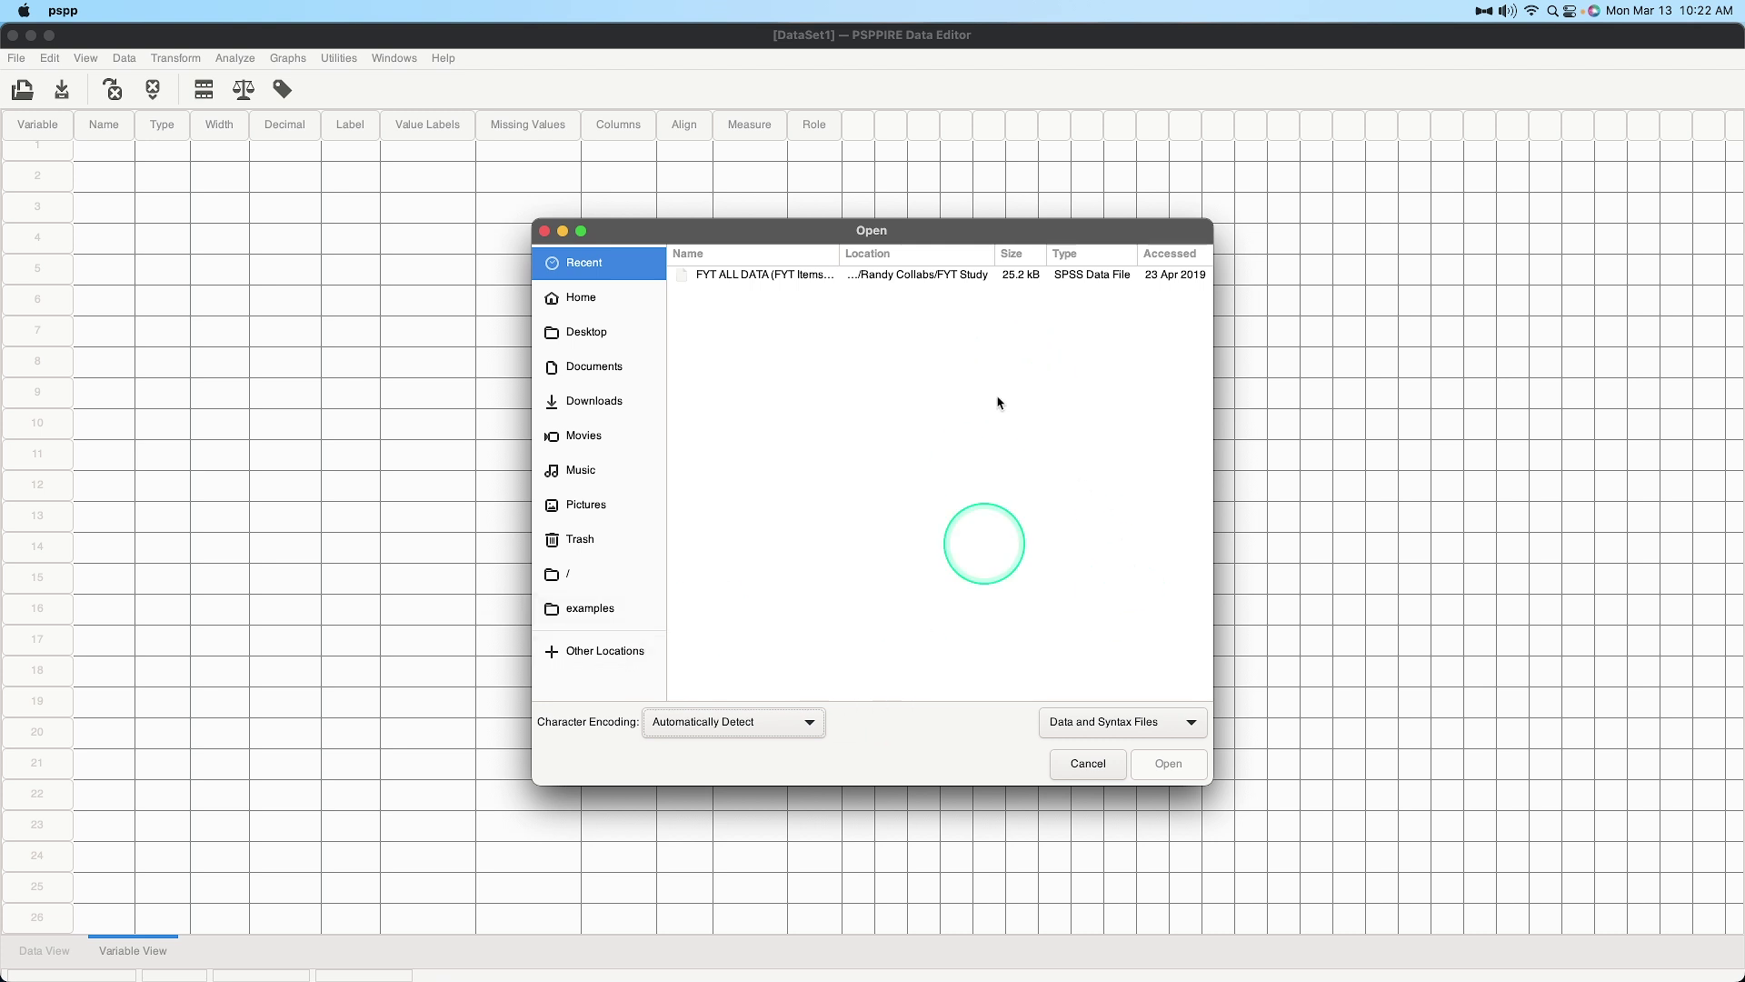
- Go to the examples folder and look through its sample files, ending on grid.sps
left_click(887, 277)
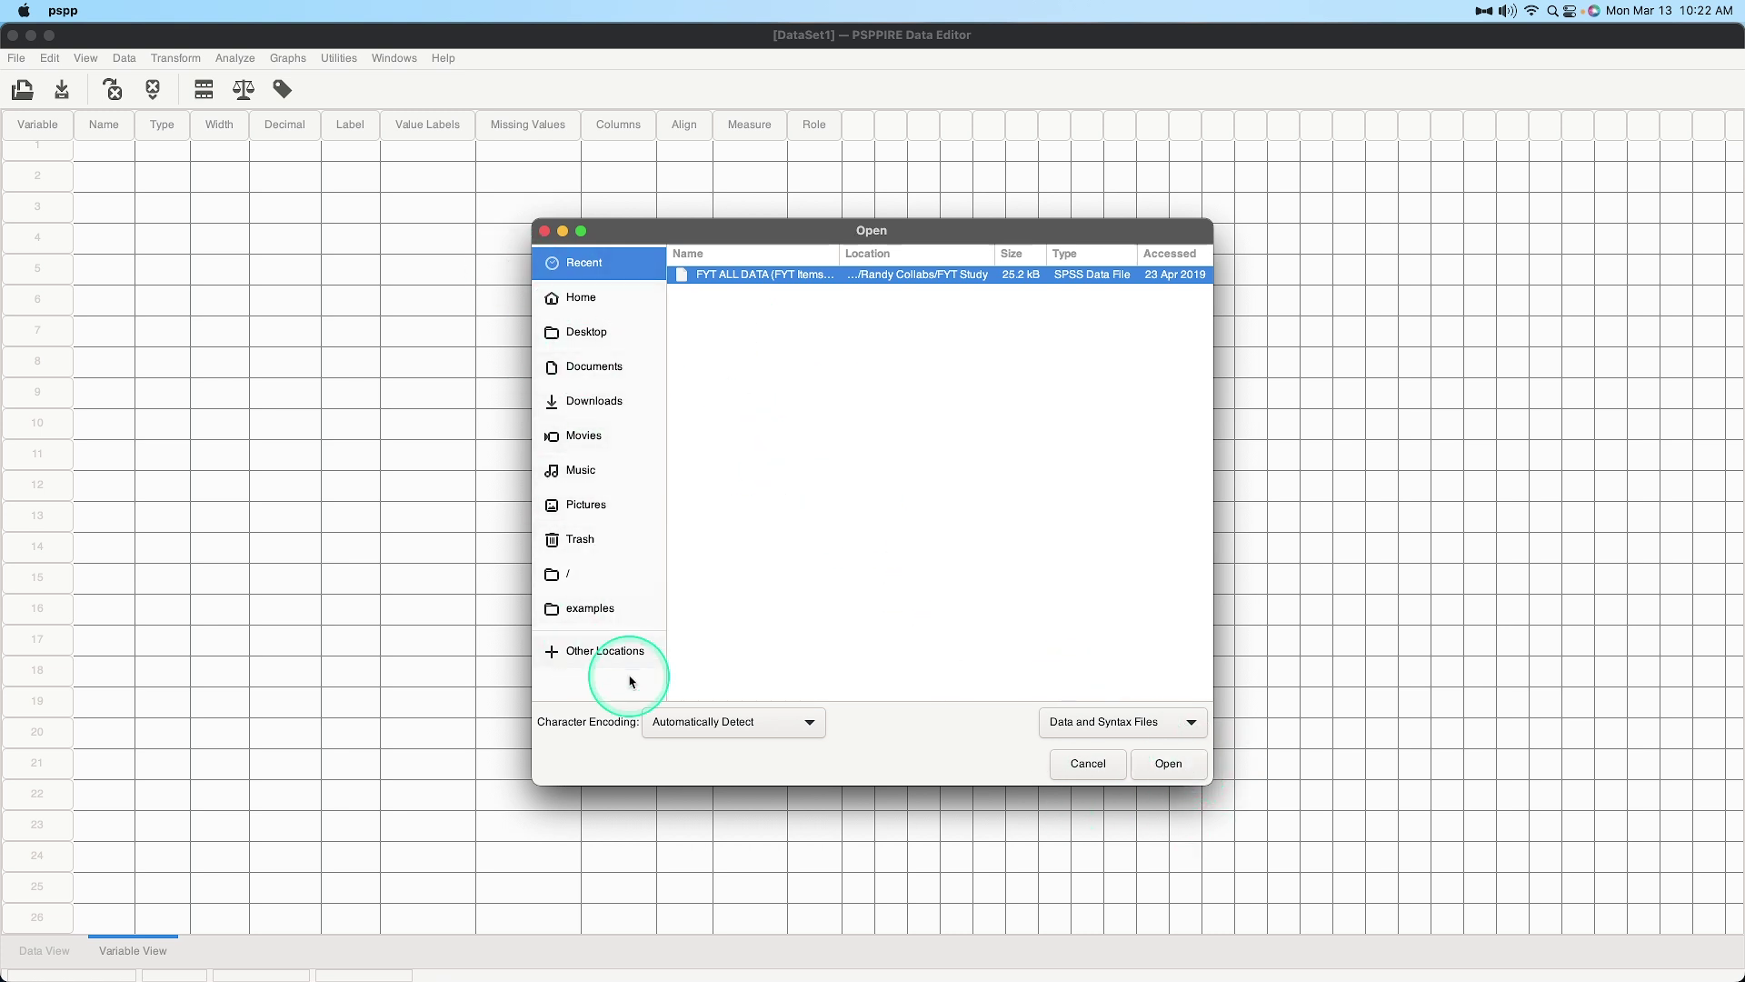
left_click(568, 609)
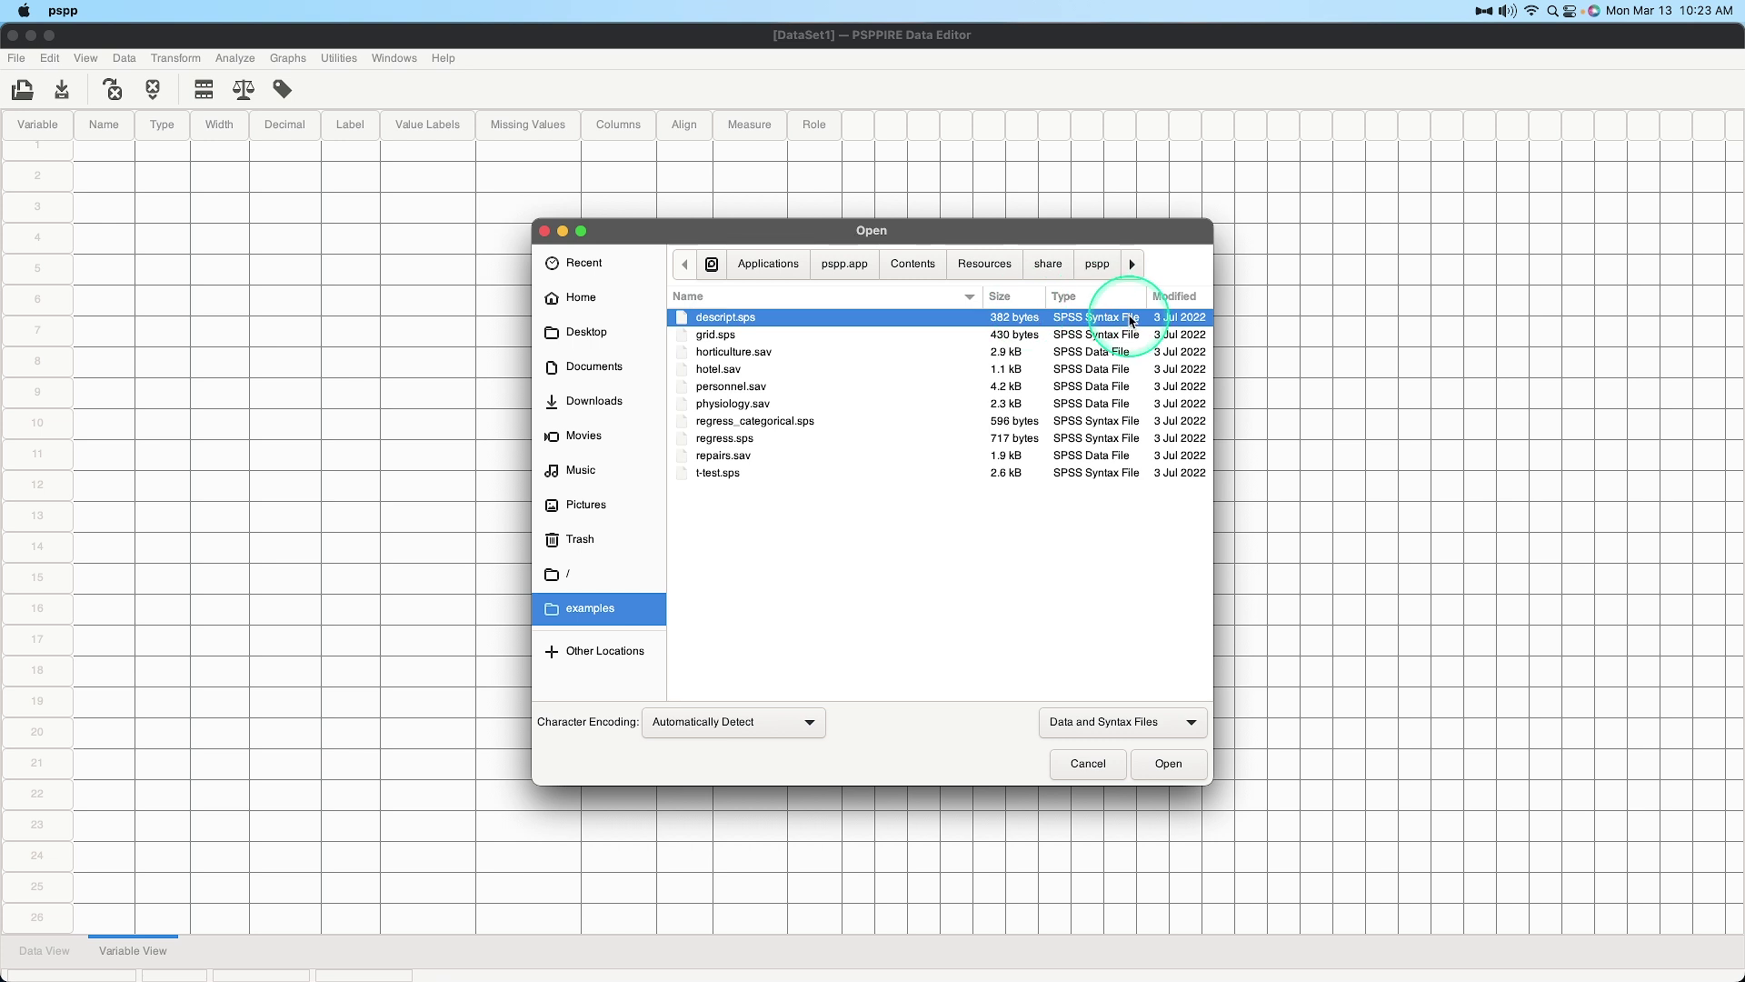
left_click(719, 336)
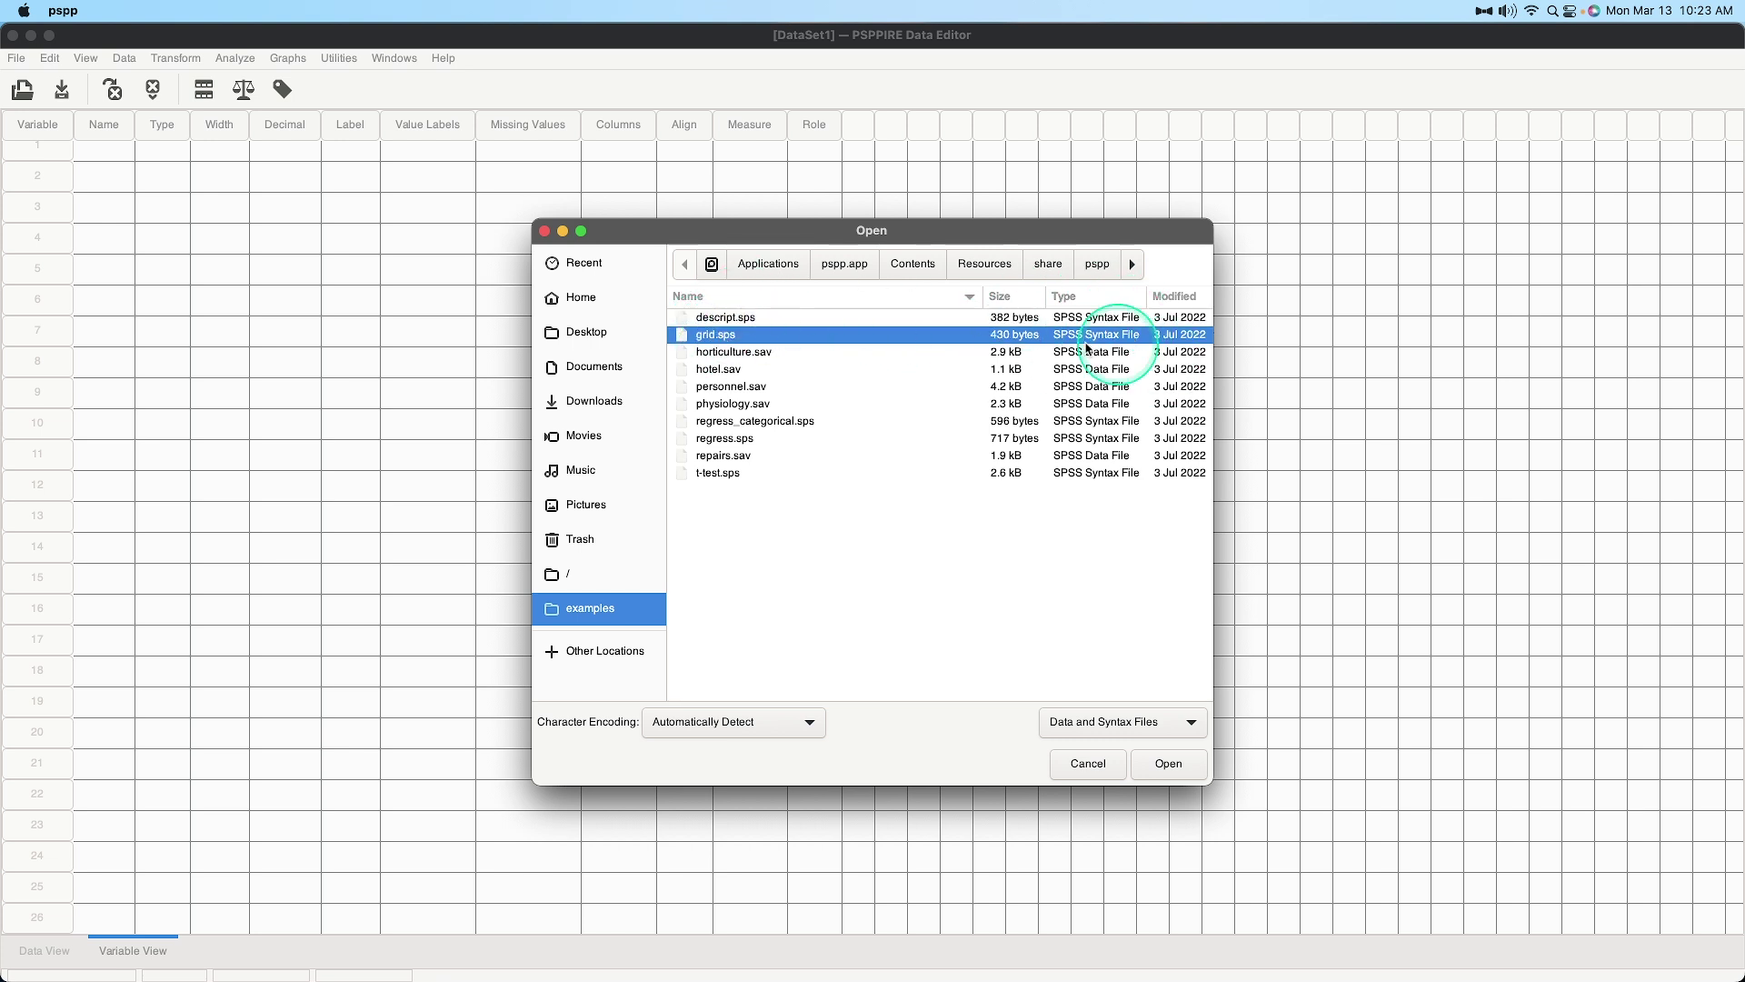
left_click(723, 353)
left_click(724, 369)
left_click(732, 387)
left_click(754, 405)
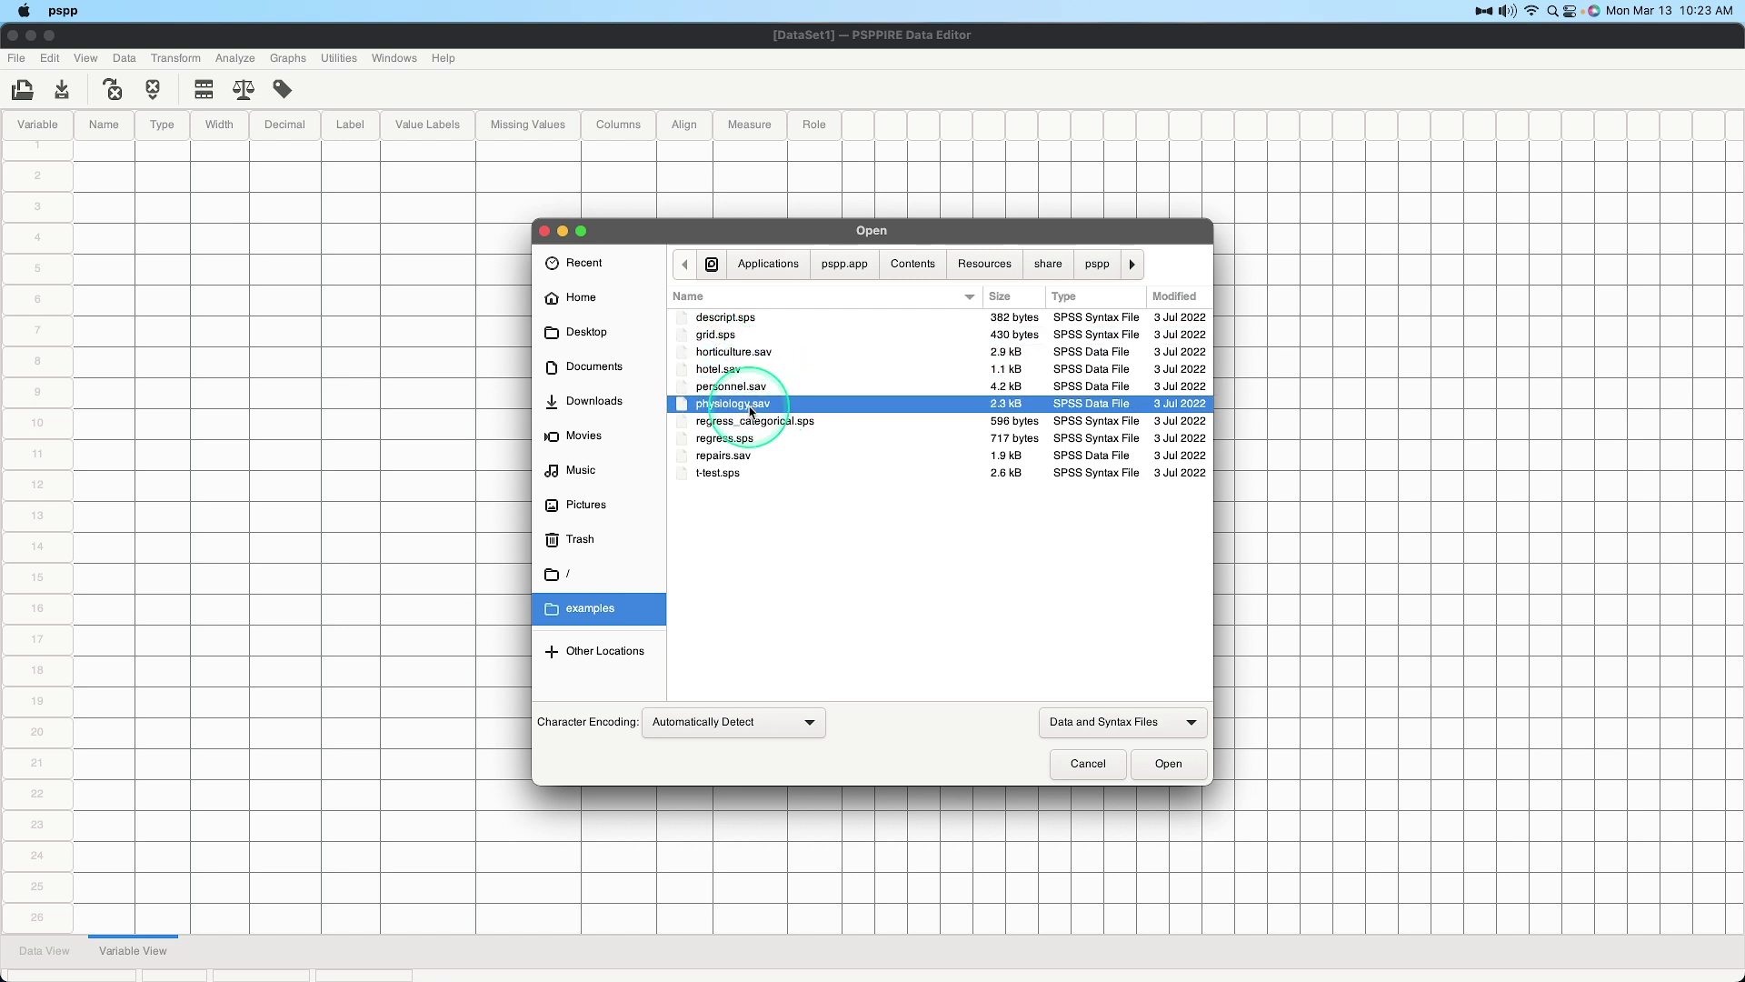
left_click(774, 424)
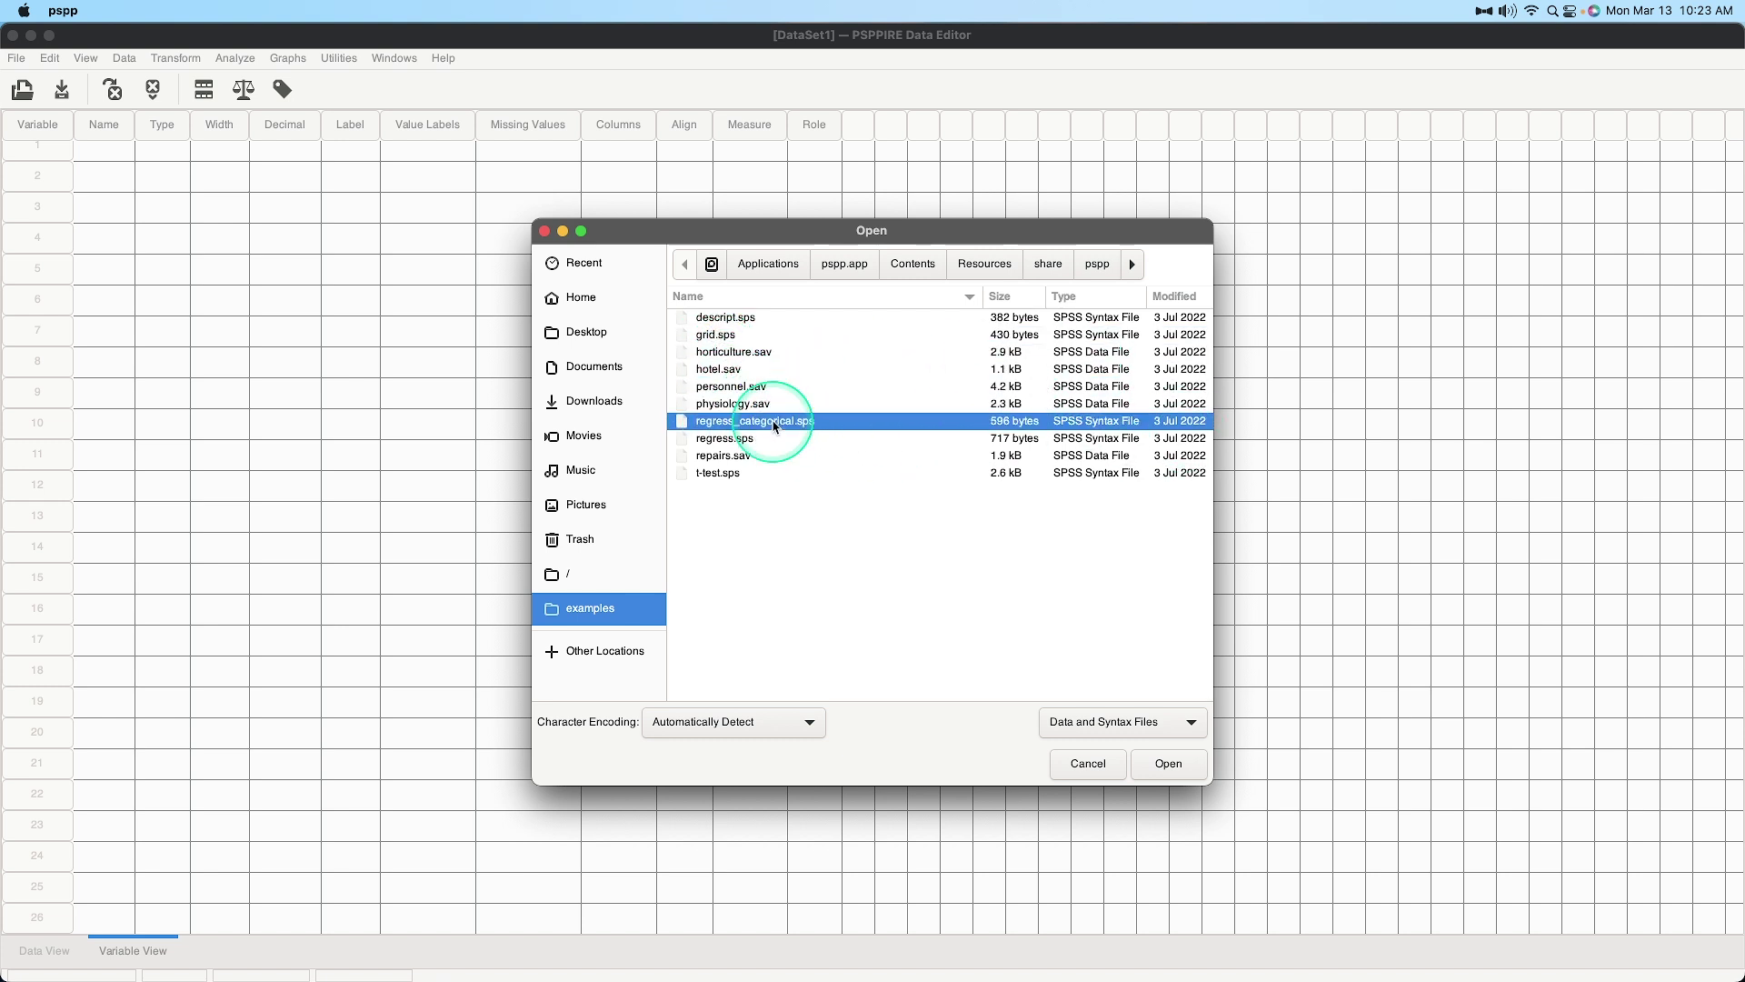
left_click(779, 441)
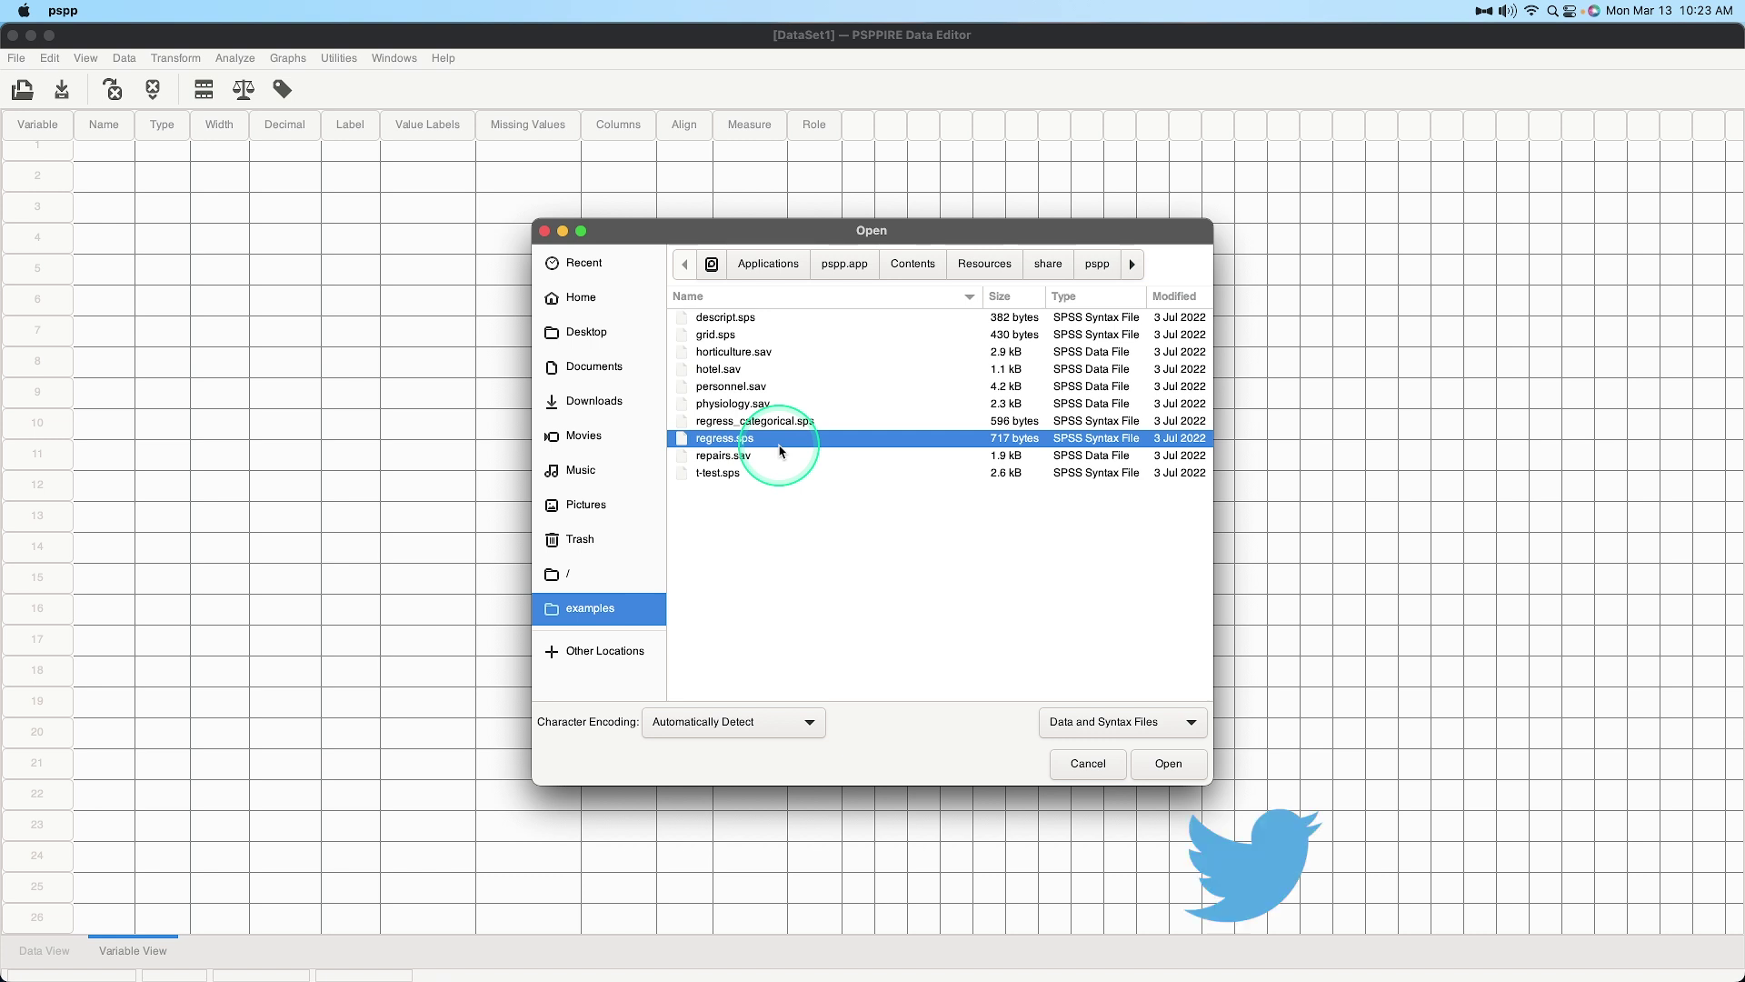
left_click(776, 457)
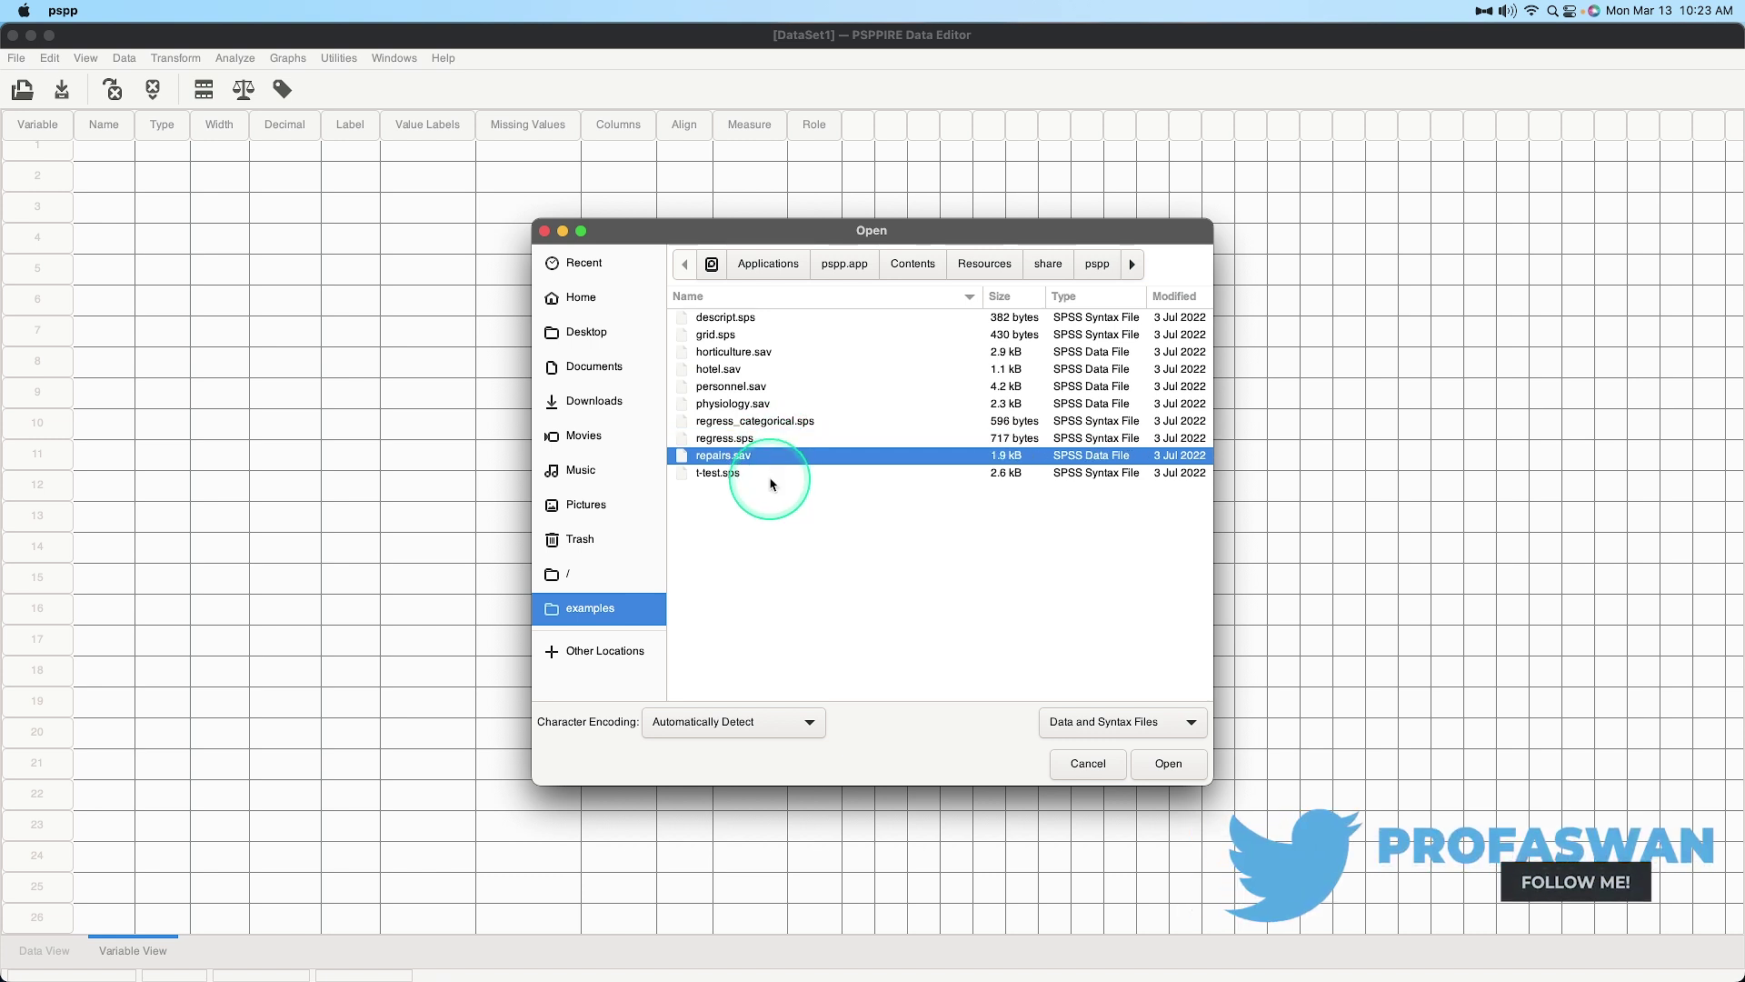
left_click(769, 475)
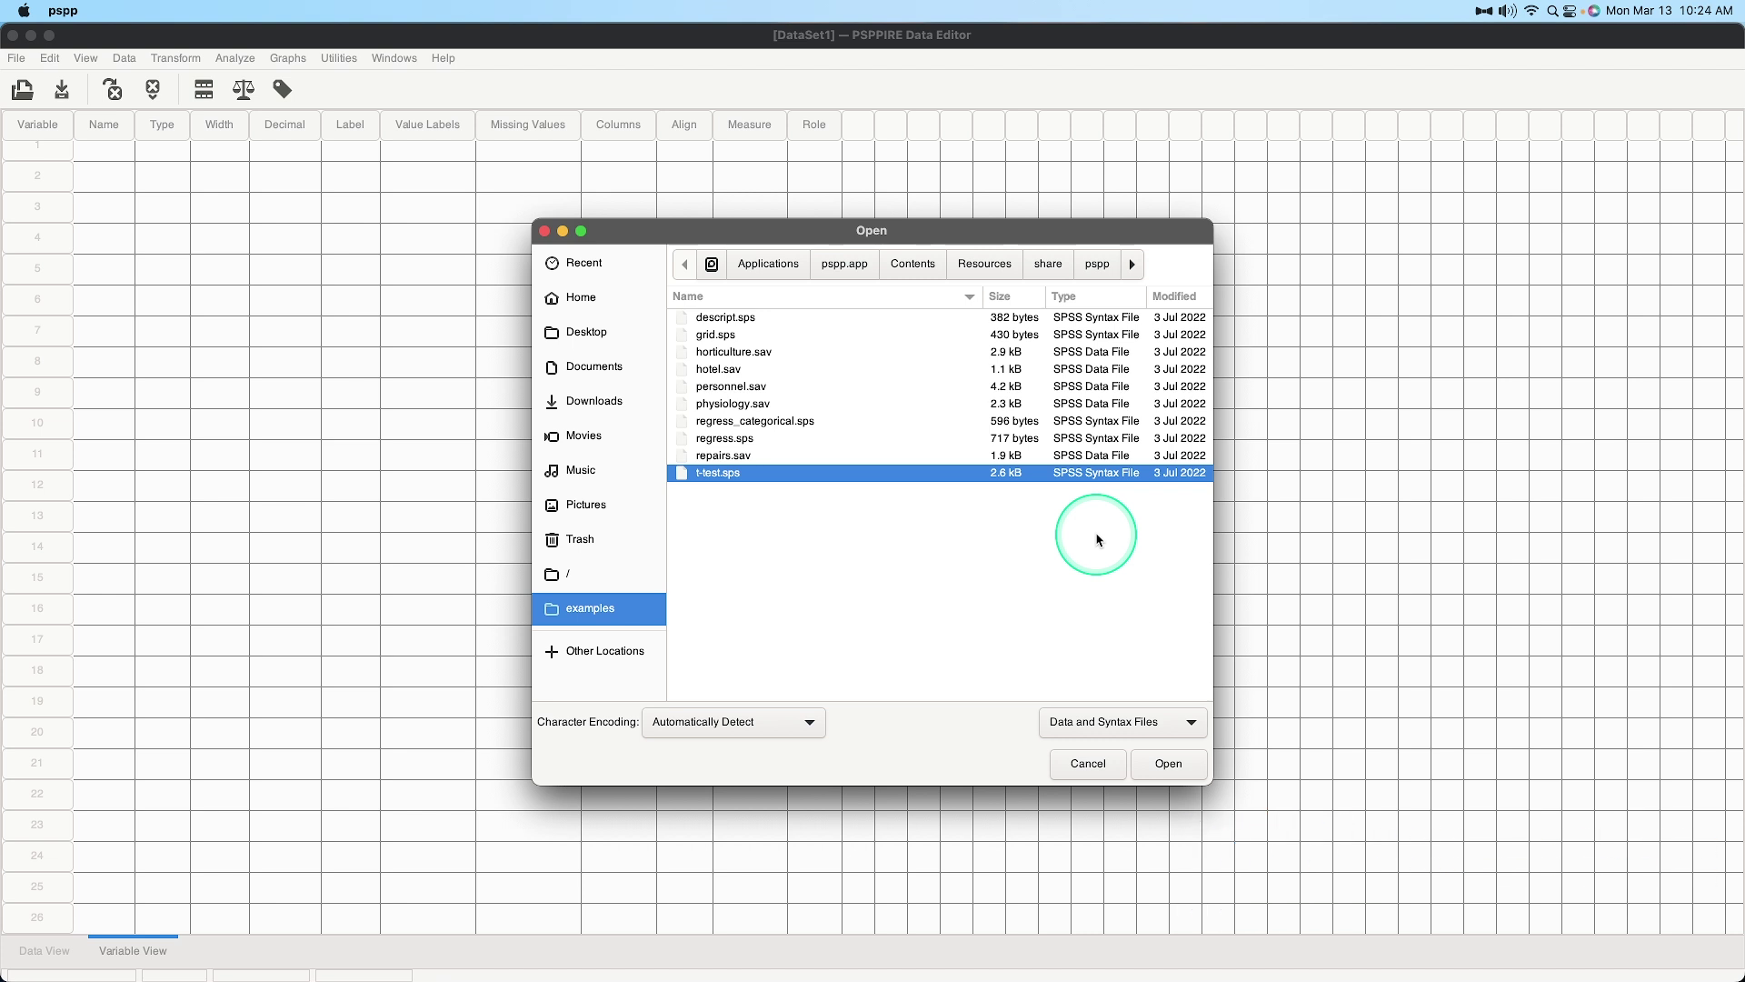
left_click(1087, 334)
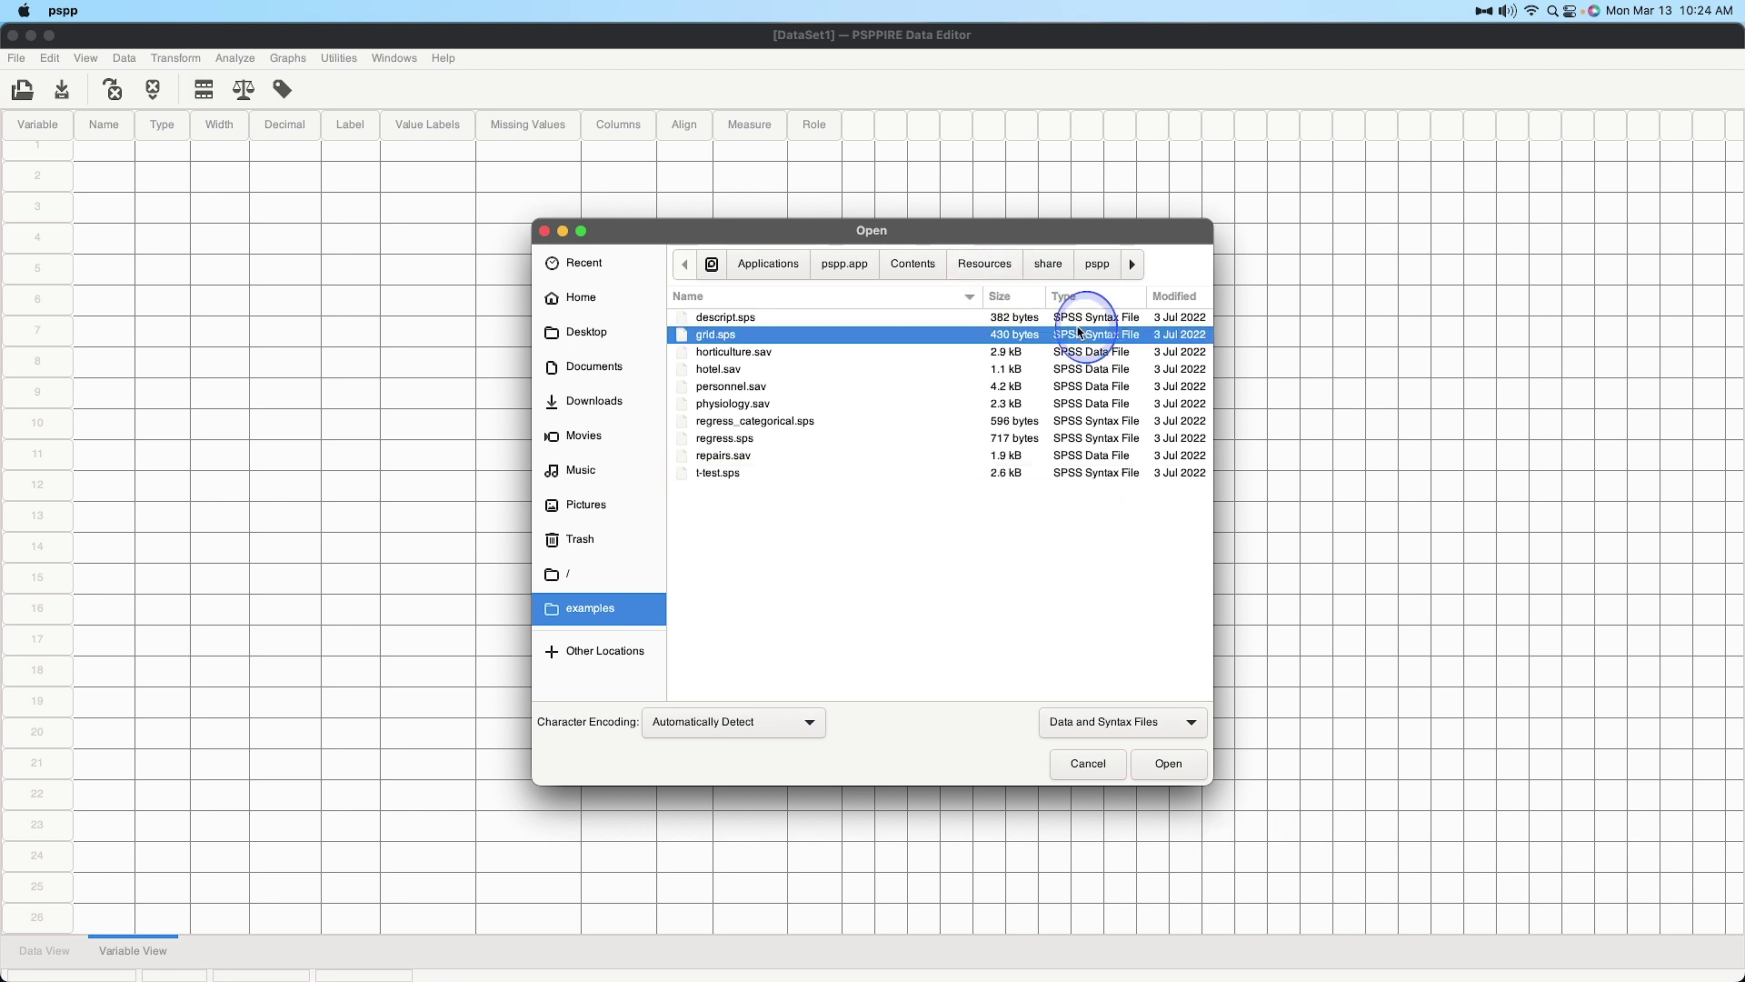
- Sort the files by Name descending then ascending, and go up to Applications
left_click(772, 299)
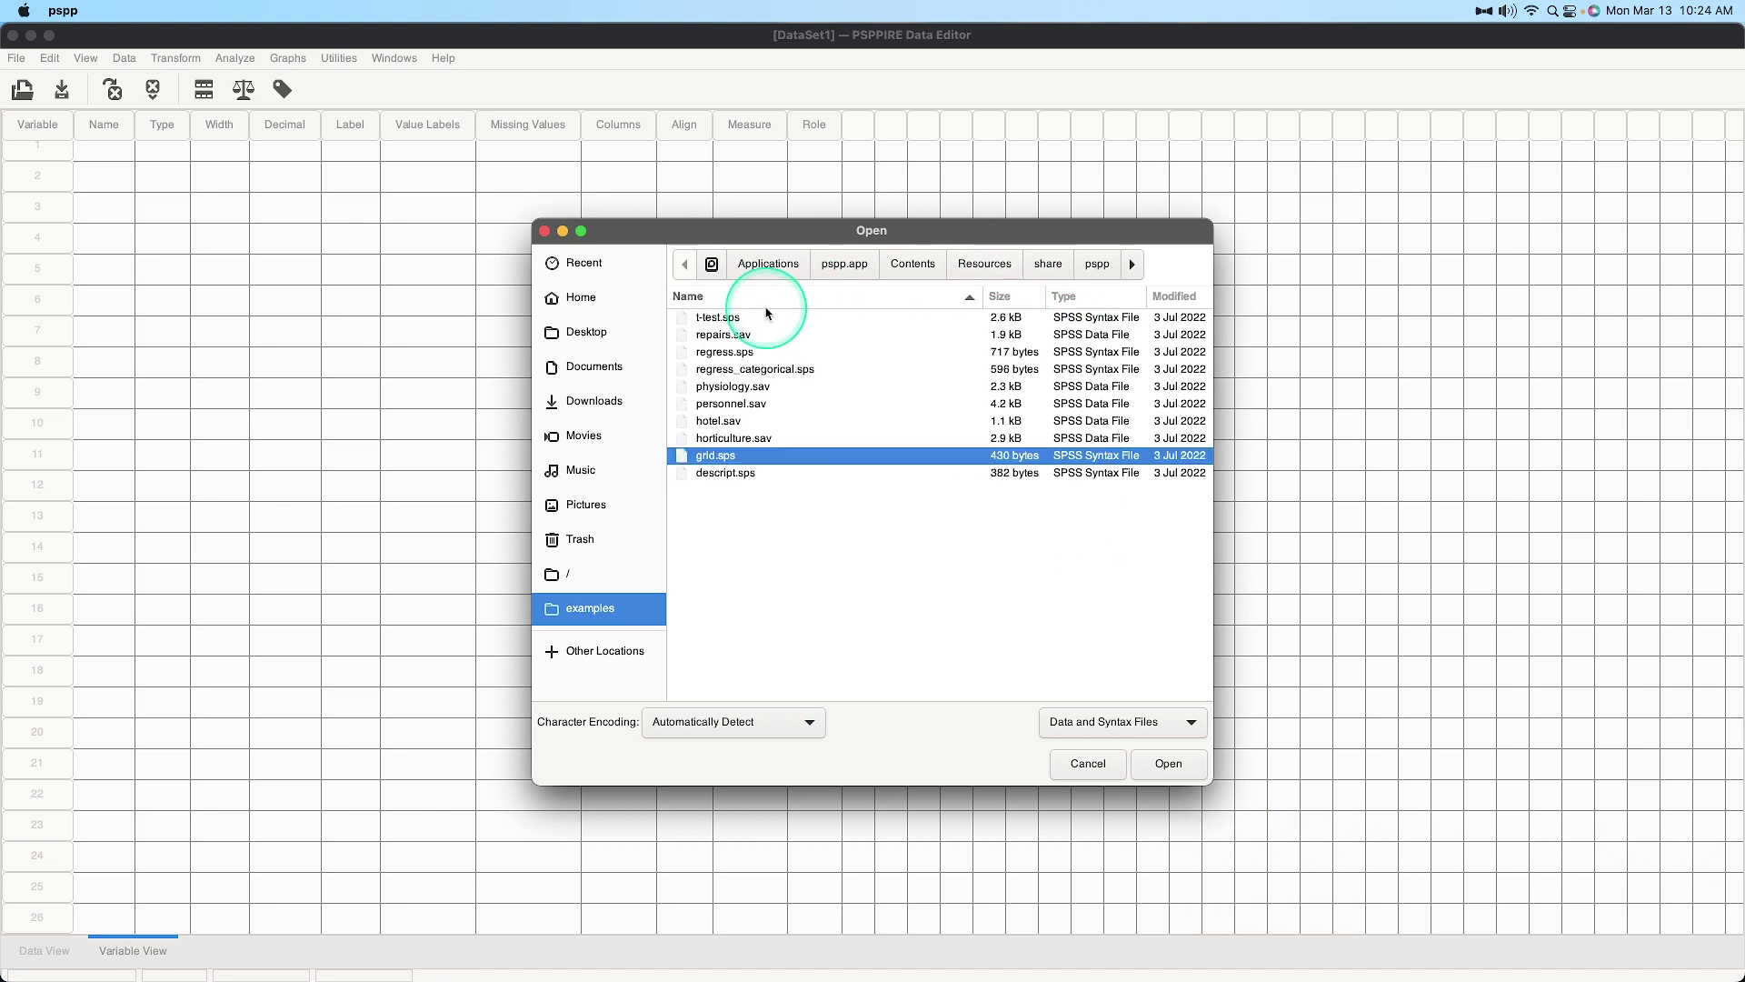
left_click(895, 301)
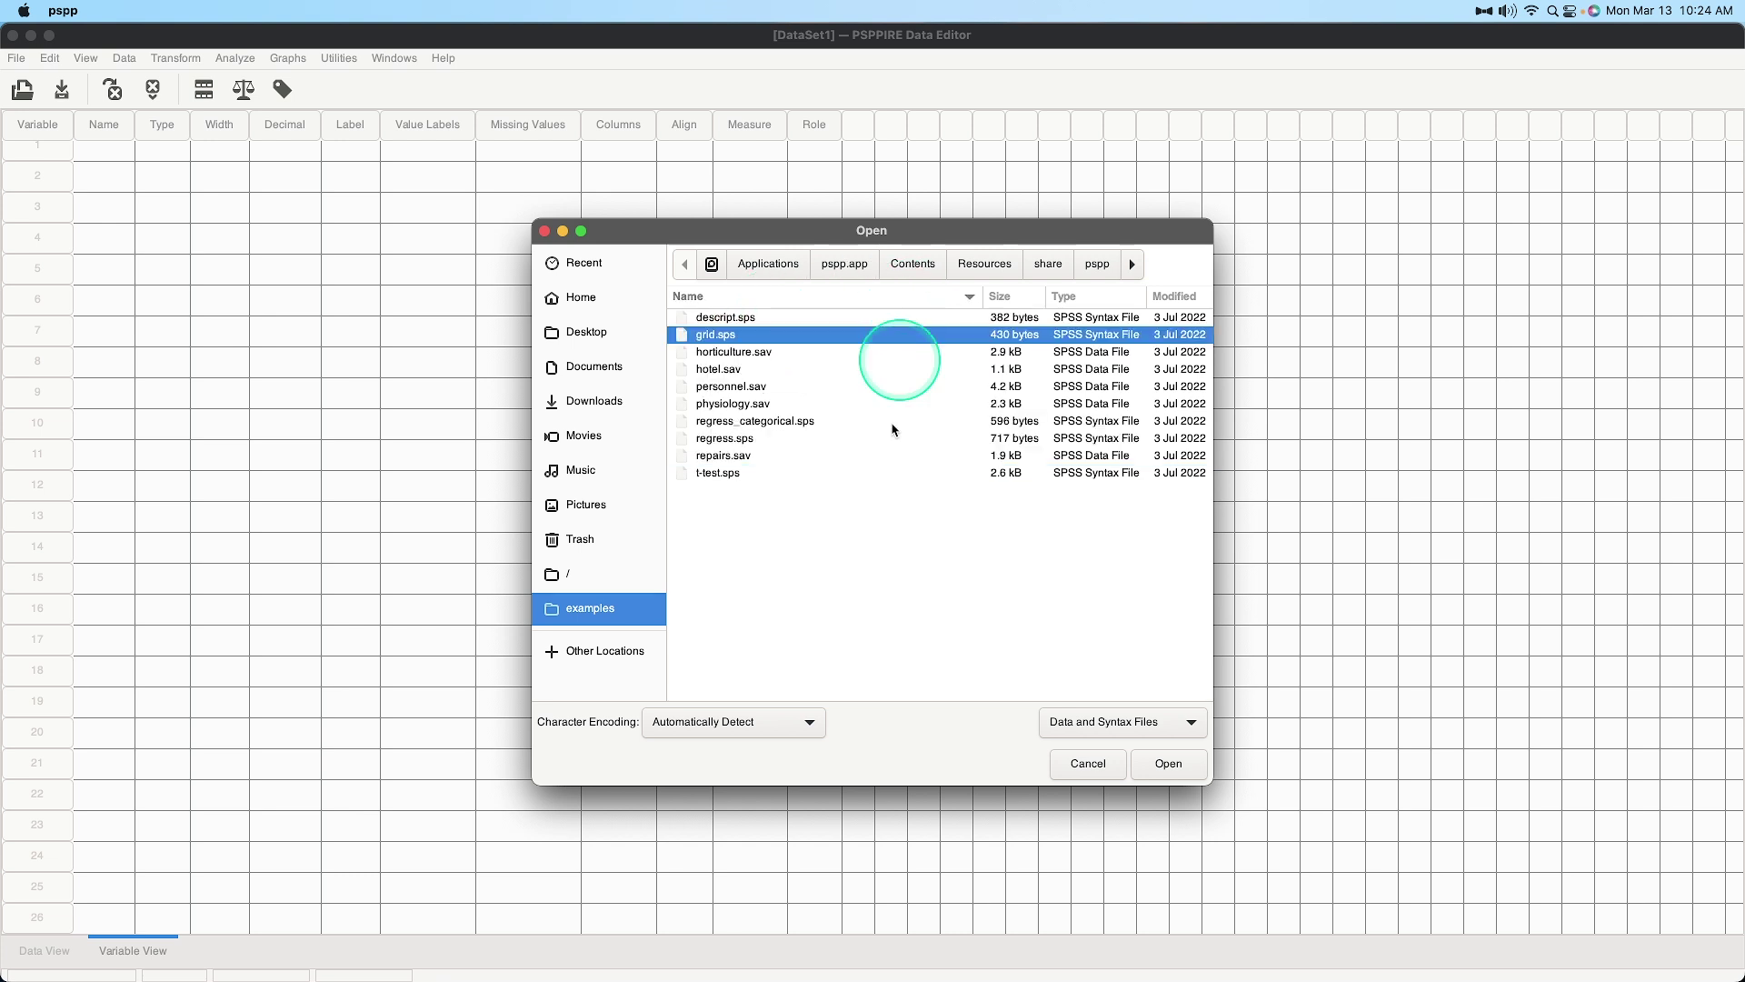
left_click(766, 264)
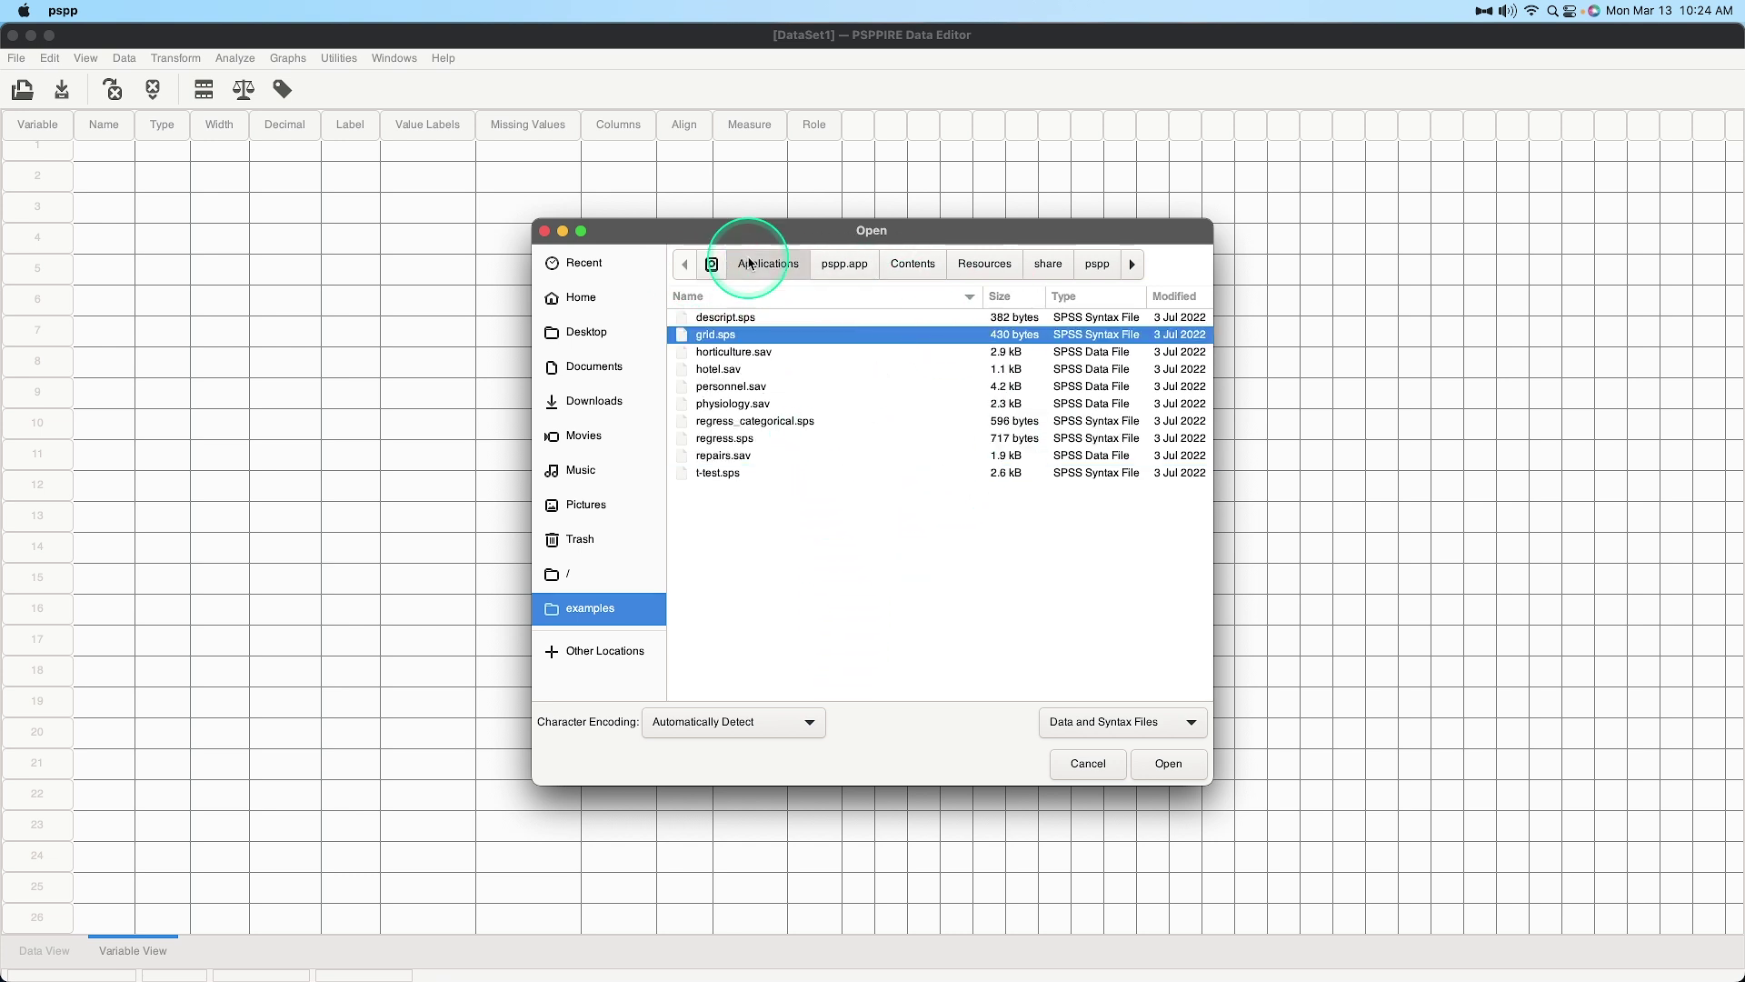
- Step through pspp.app, Contents, Resources, share, pspp and the disk root, then return to examples
left_click(821, 266)
left_click(913, 264)
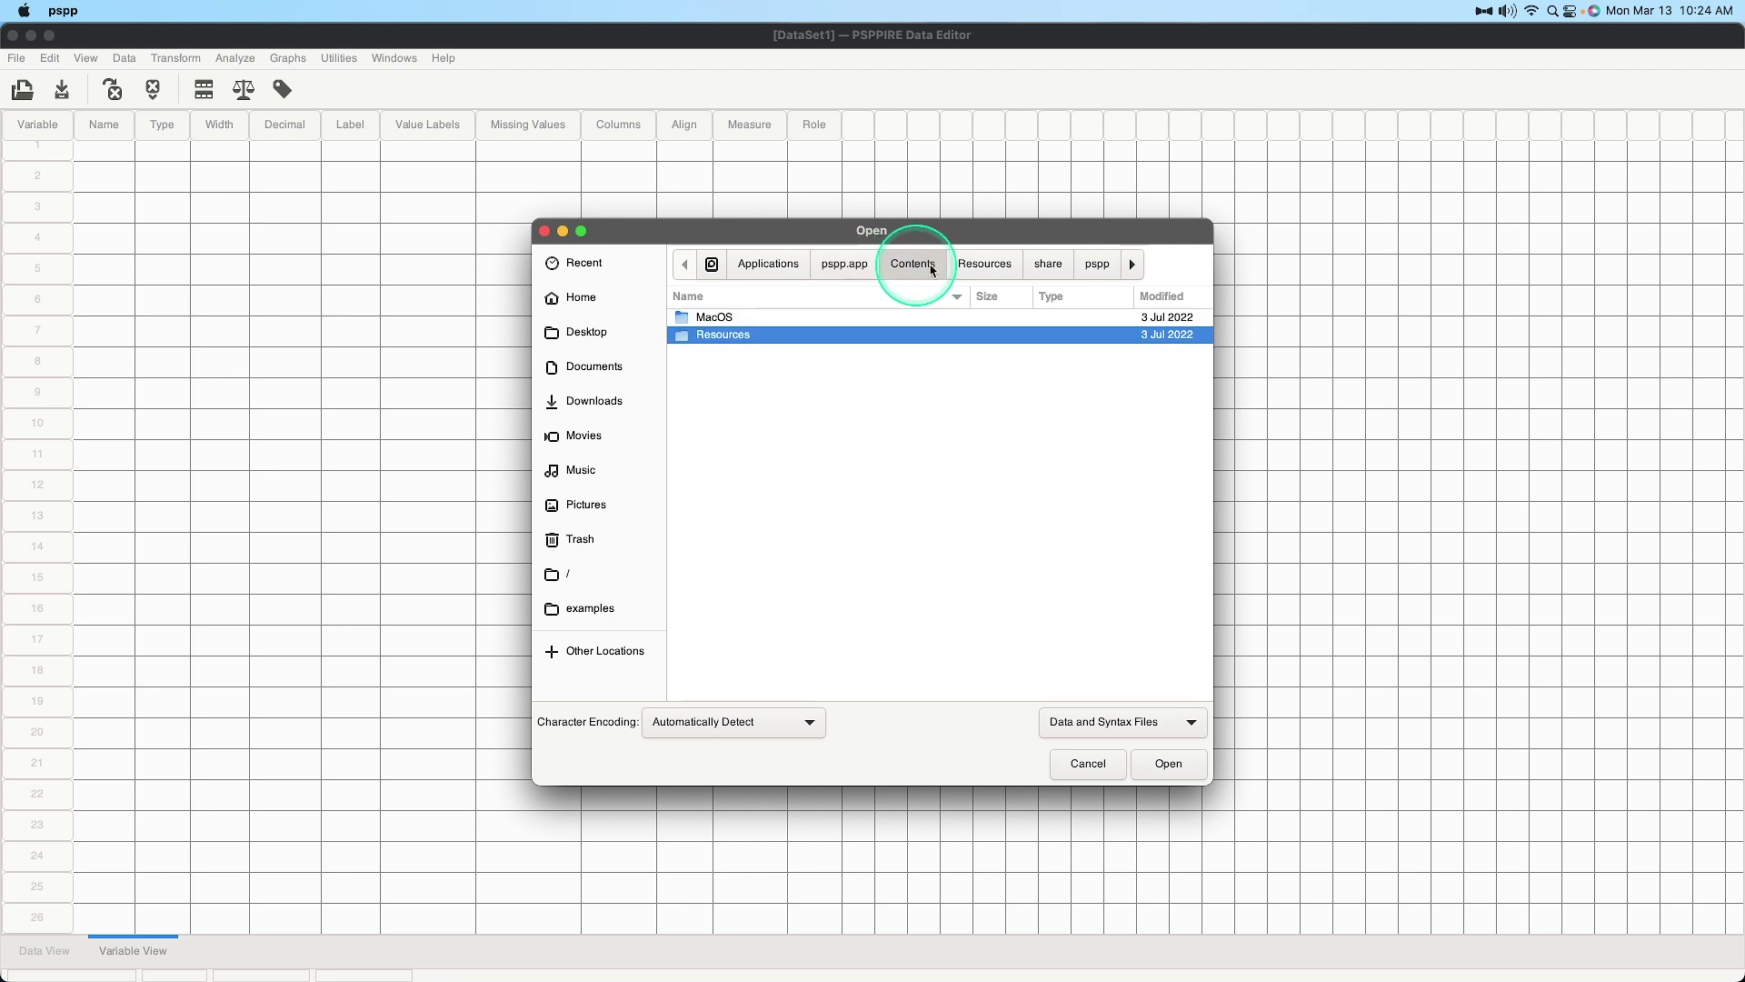
left_click(985, 264)
left_click(1048, 264)
left_click(1094, 268)
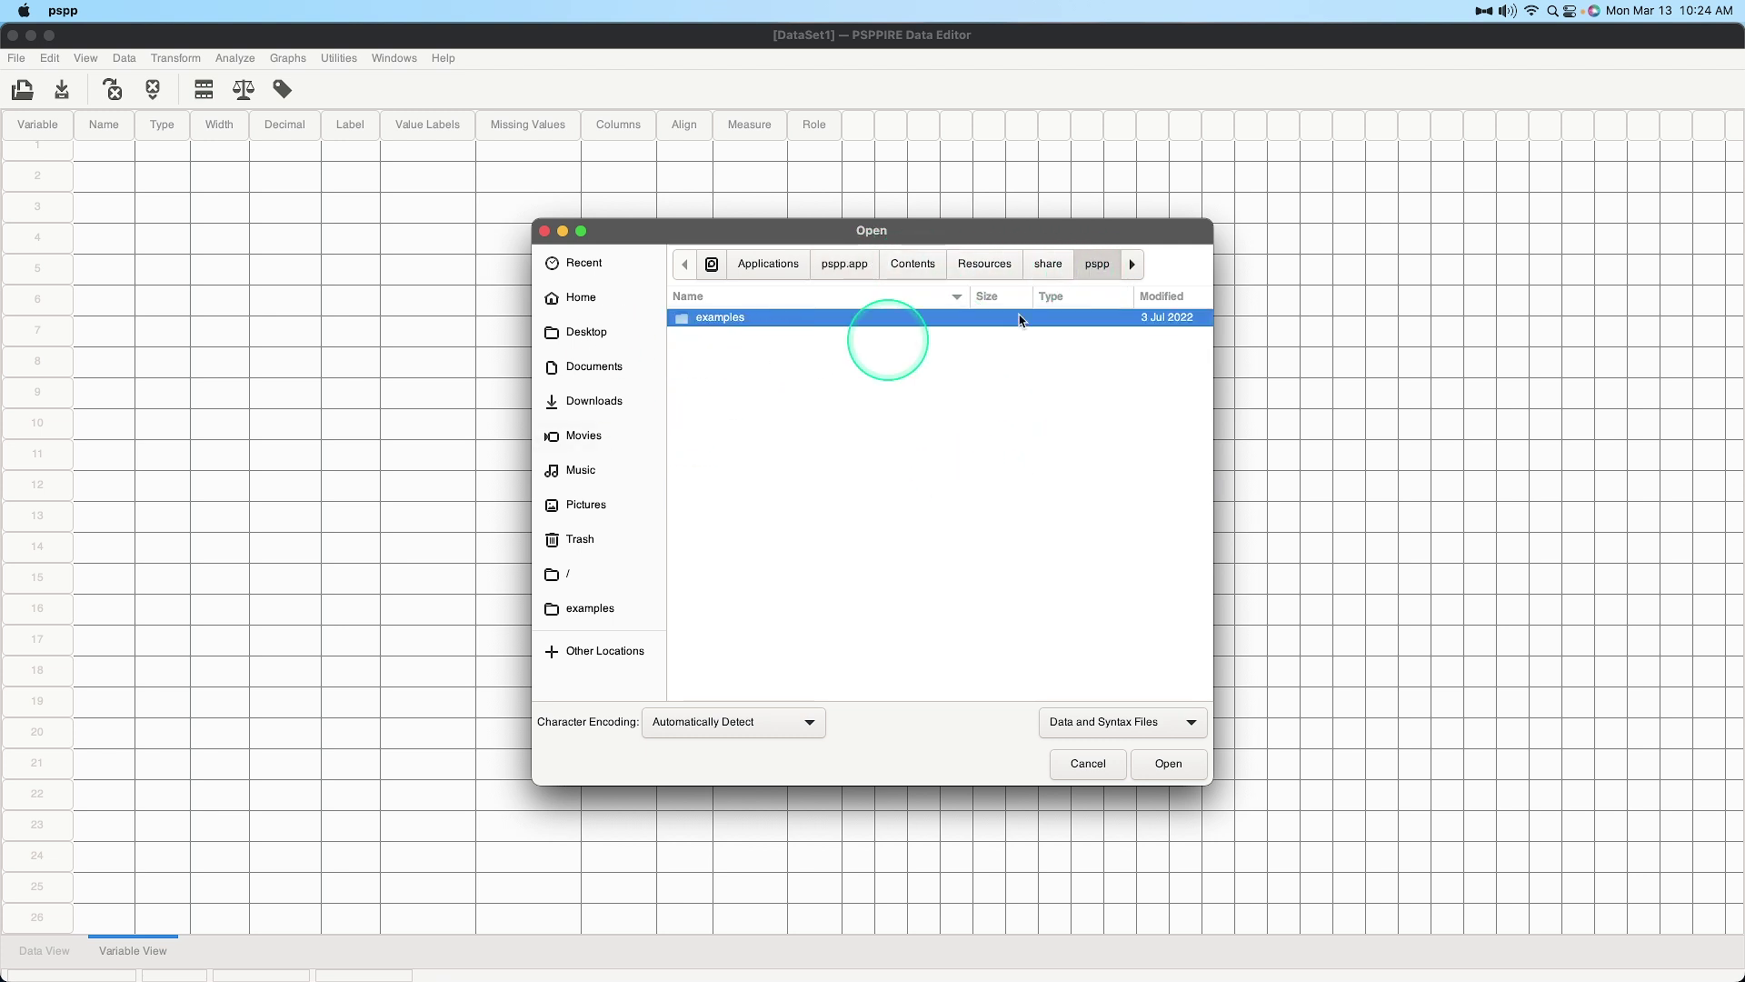
left_click(712, 264)
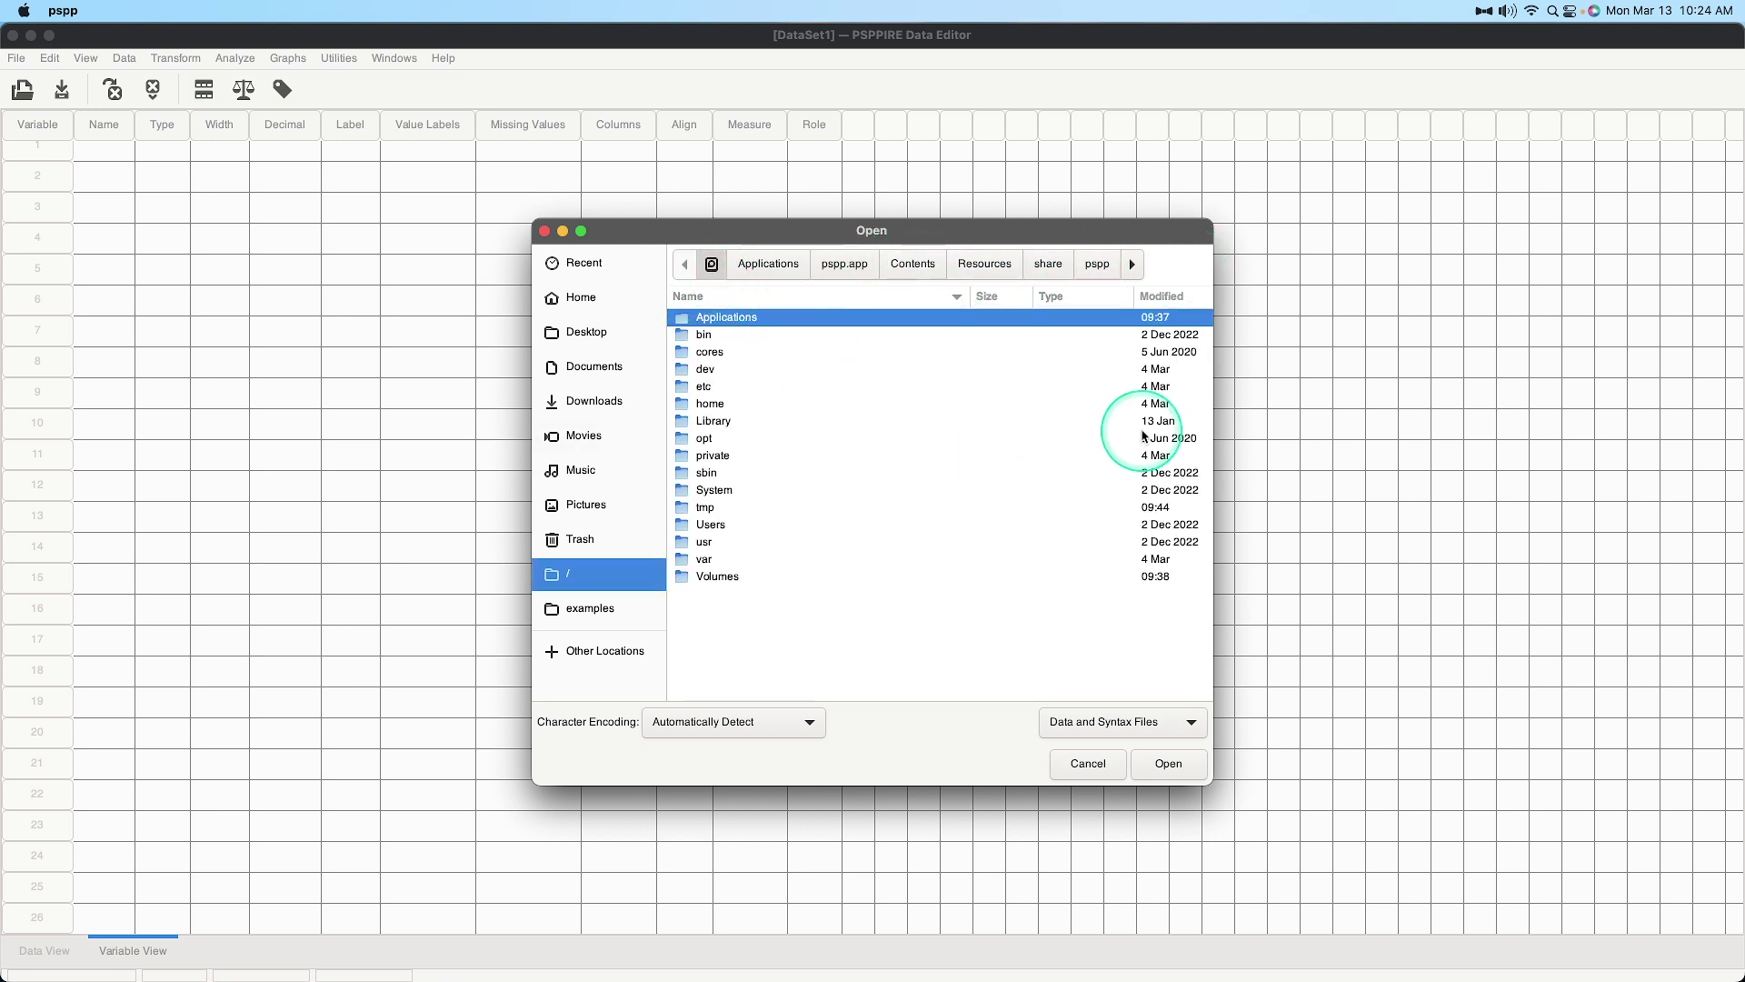
left_click(610, 577)
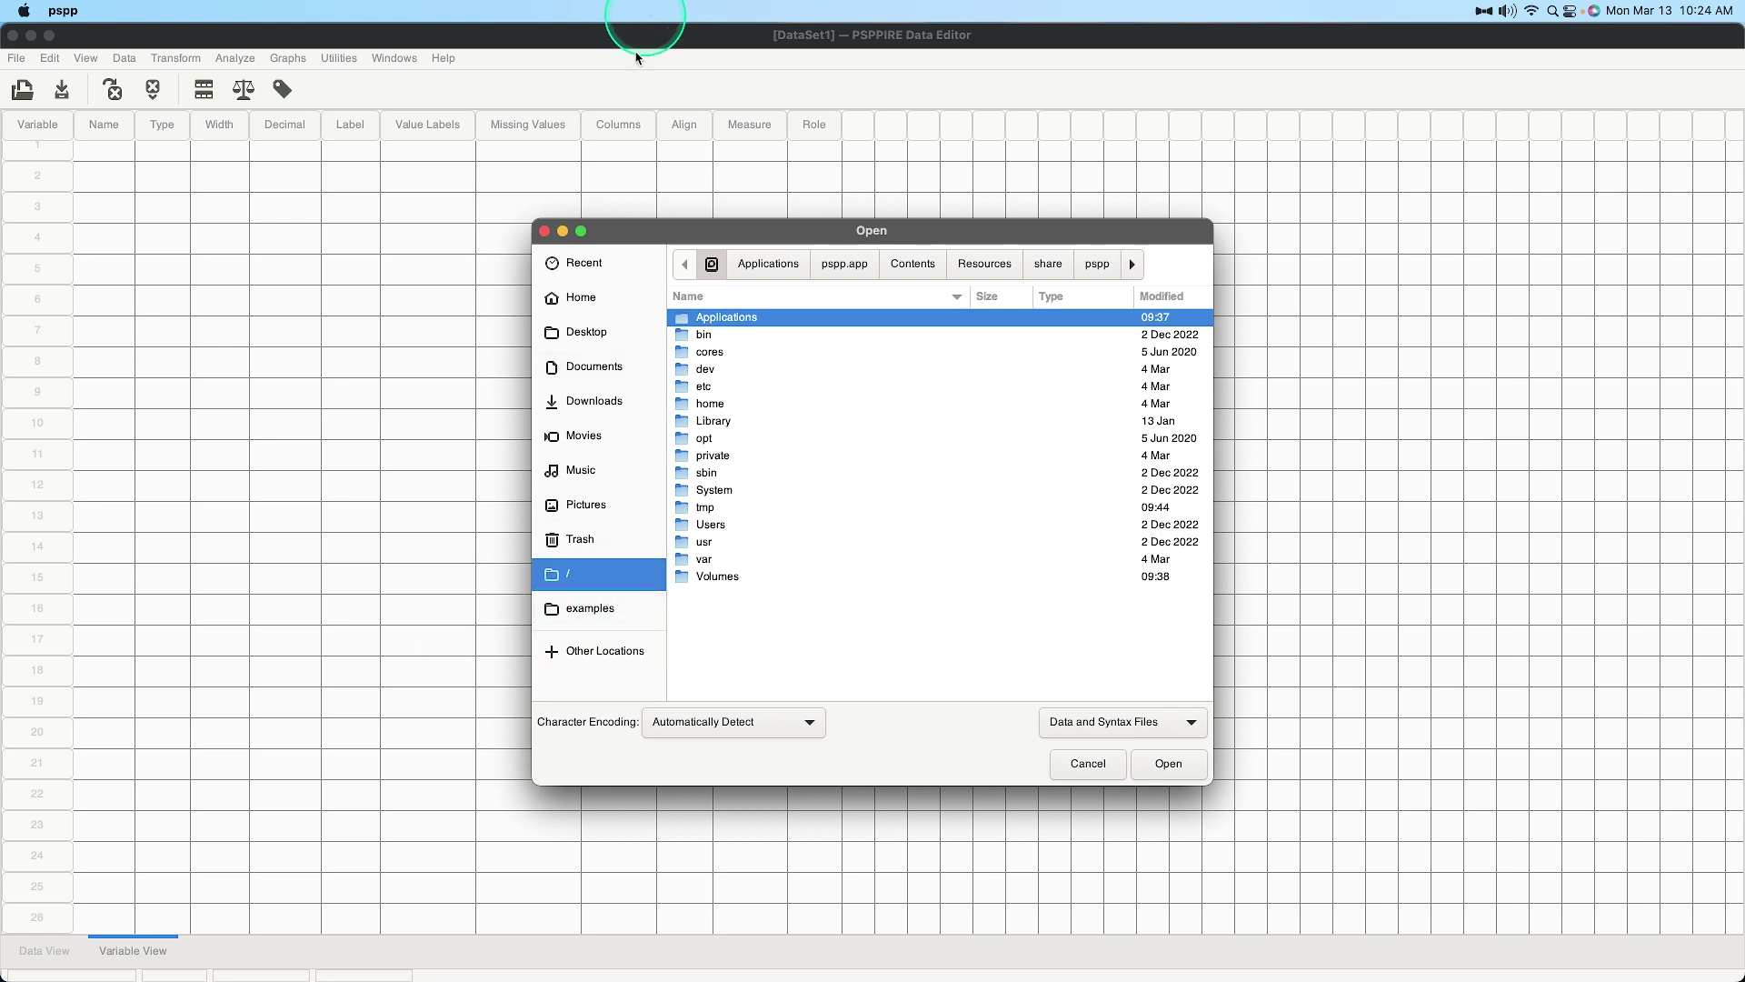
left_click(582, 611)
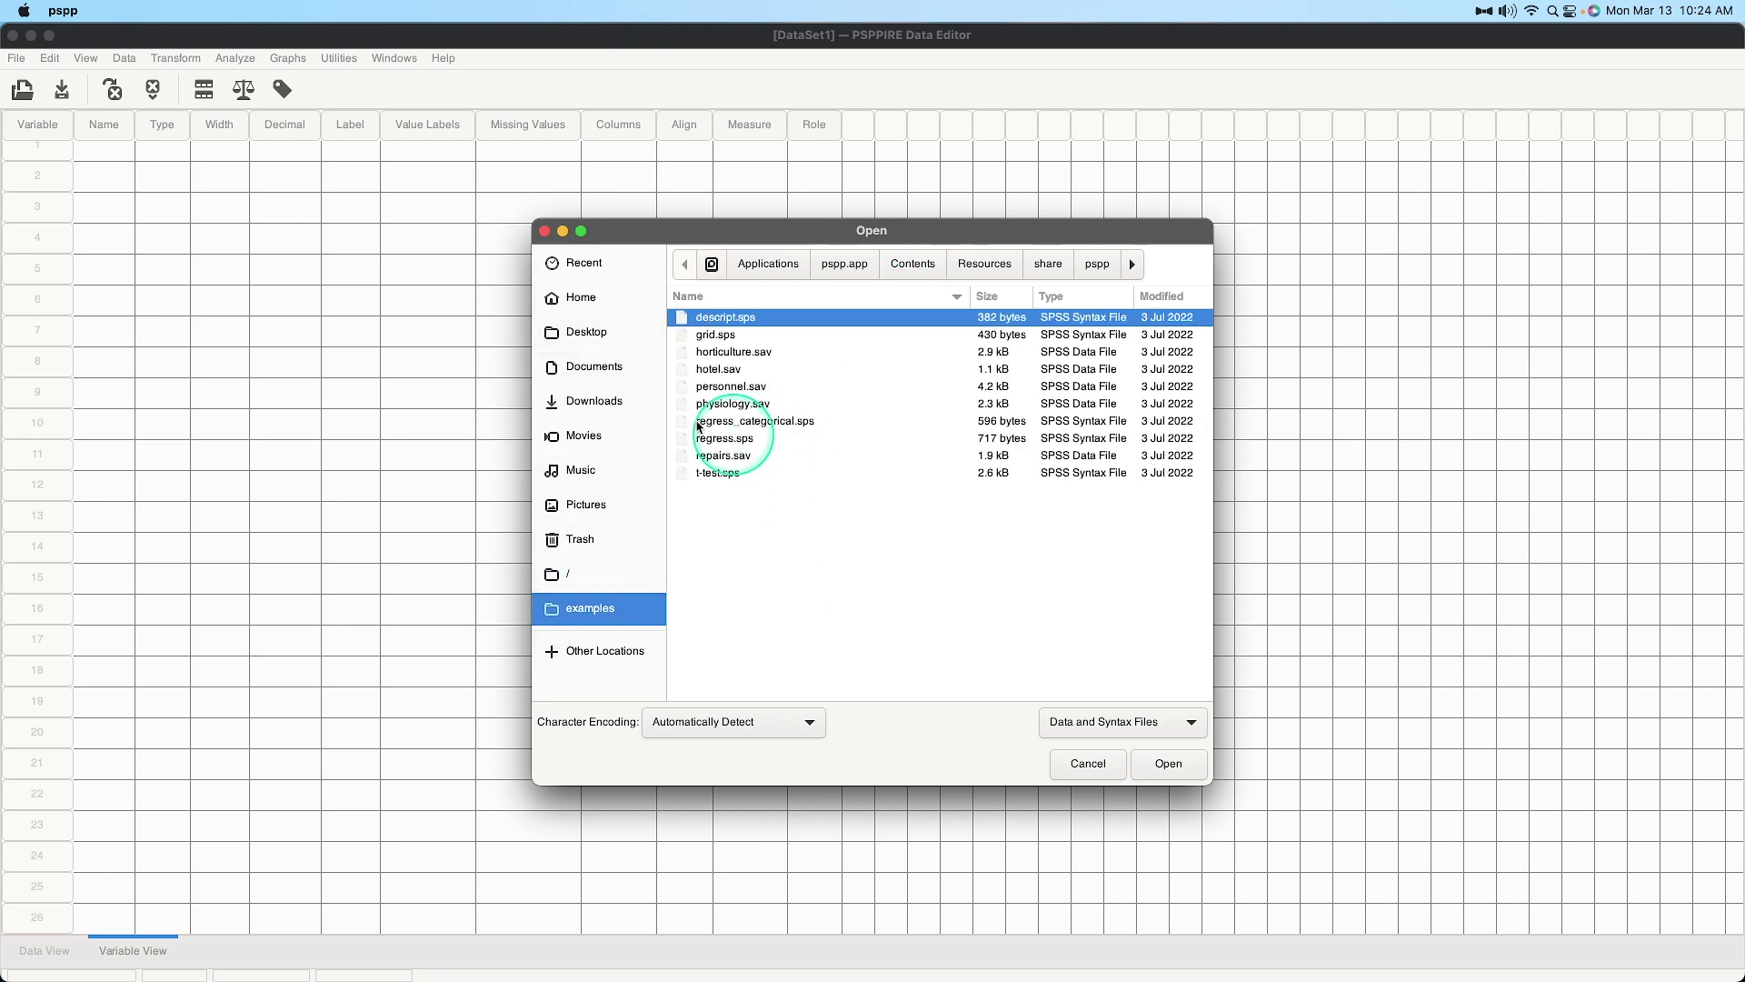
- Show the Recent list, where FYT ALL DATA (FYT Items Only).sav is the only entry
left_click(585, 264)
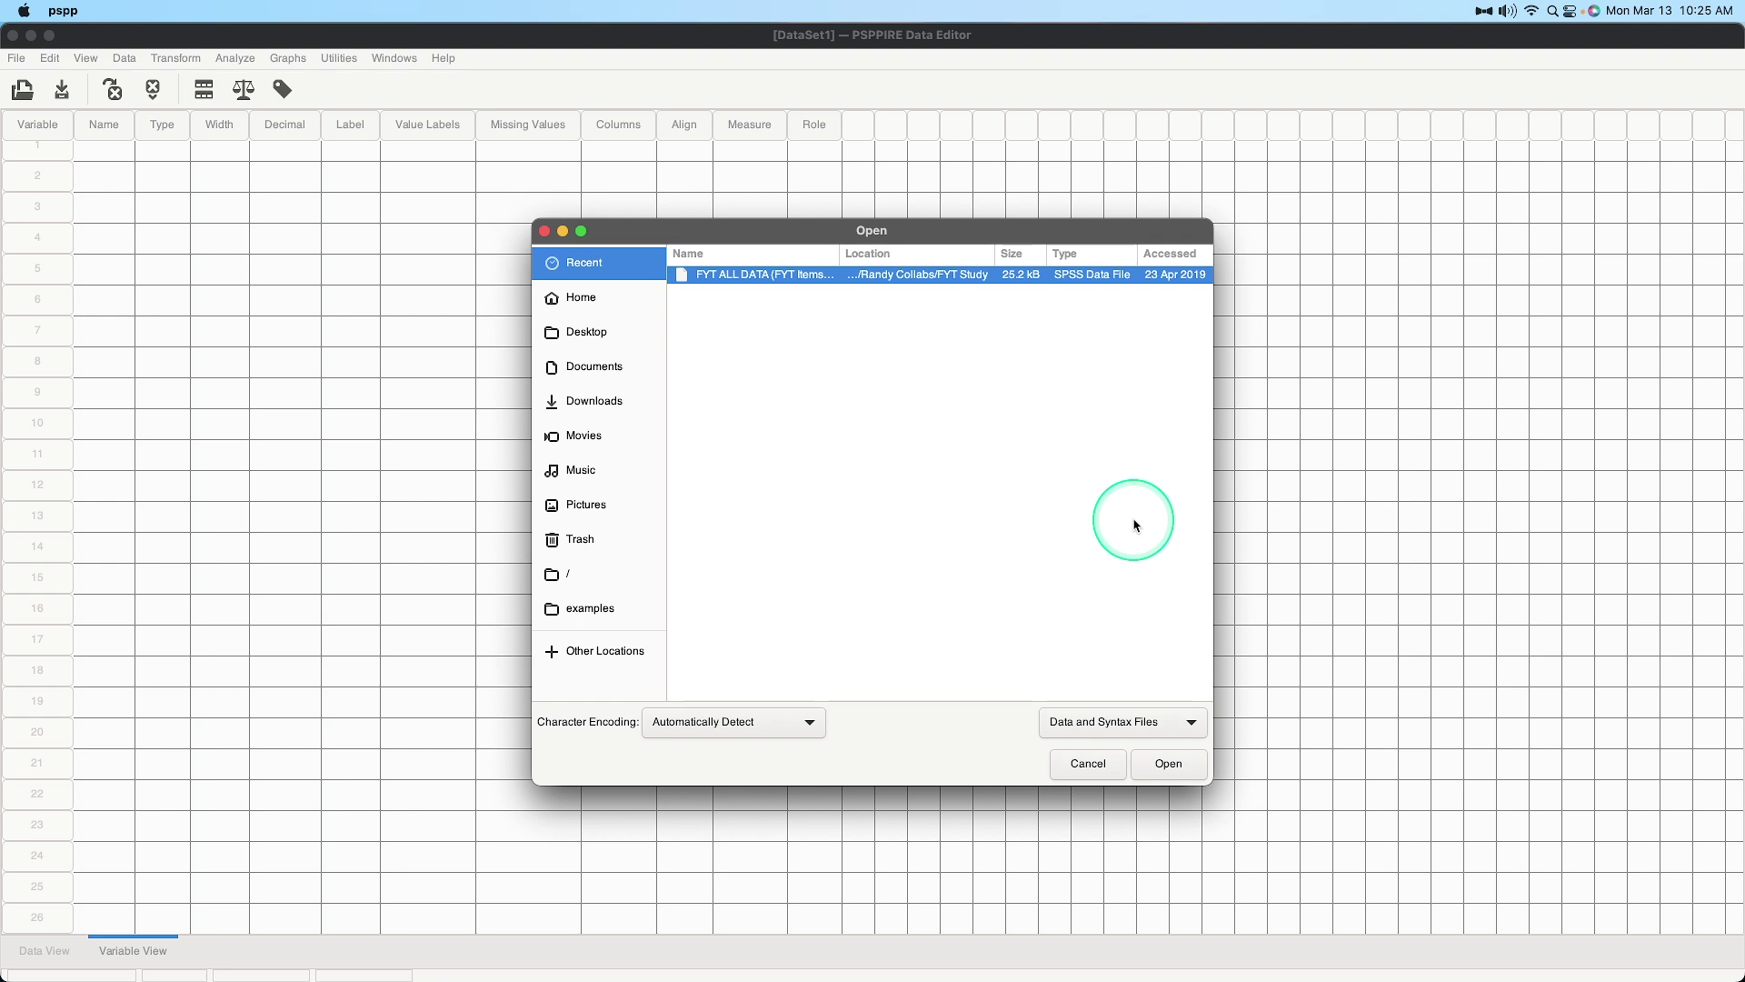
- Open FYT ALL DATA (FYT Items Only).sav and widen the Name column to show BIFYOTS_1–BIFYOTS_15
left_click(1168, 763)
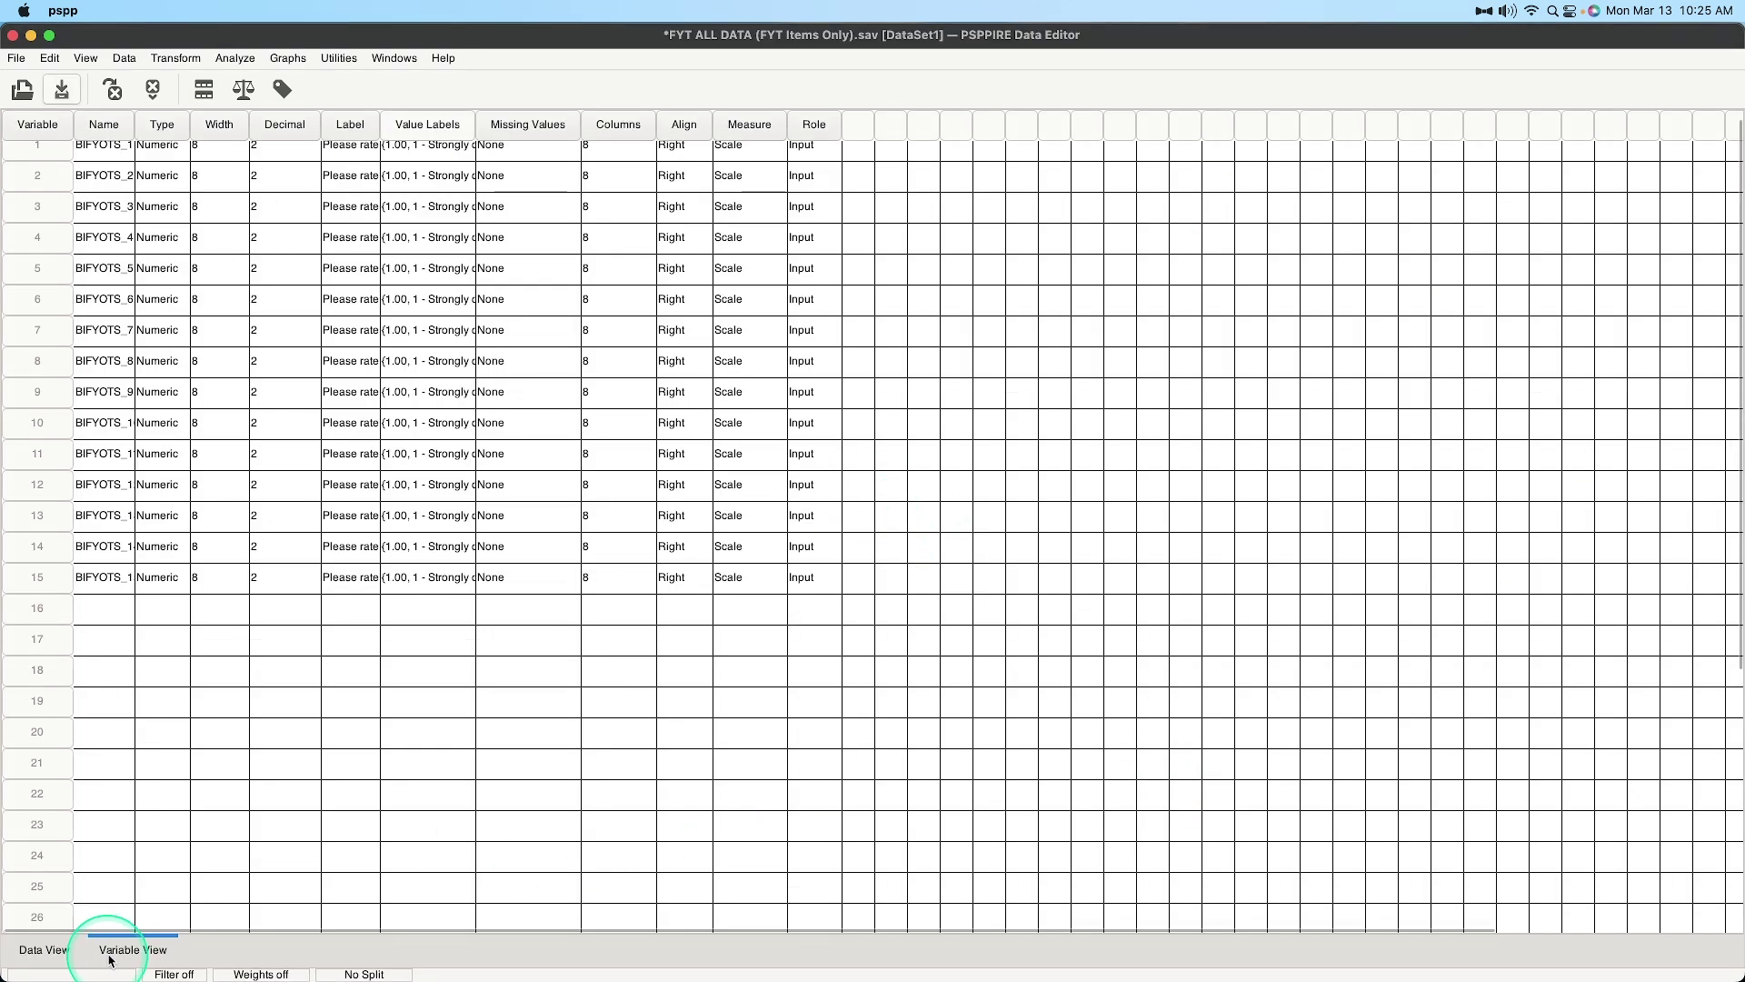
scroll(467, 650, "up", 1)
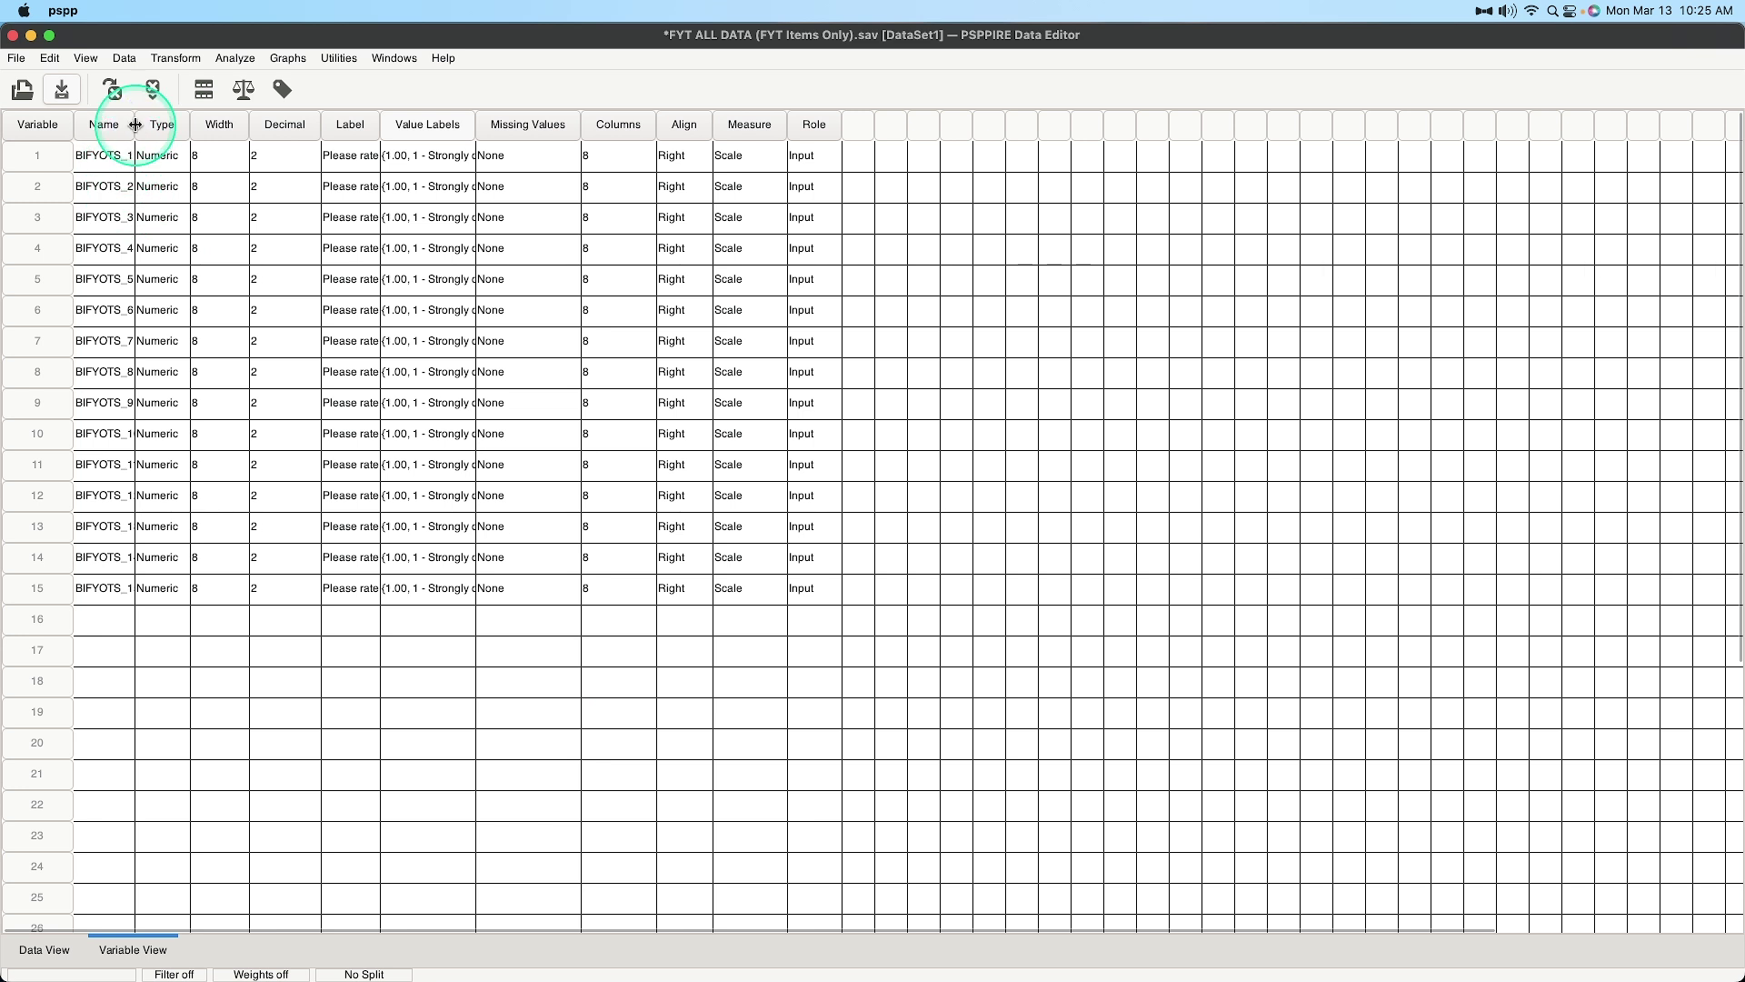
left_click_drag(135, 130, 152, 122)
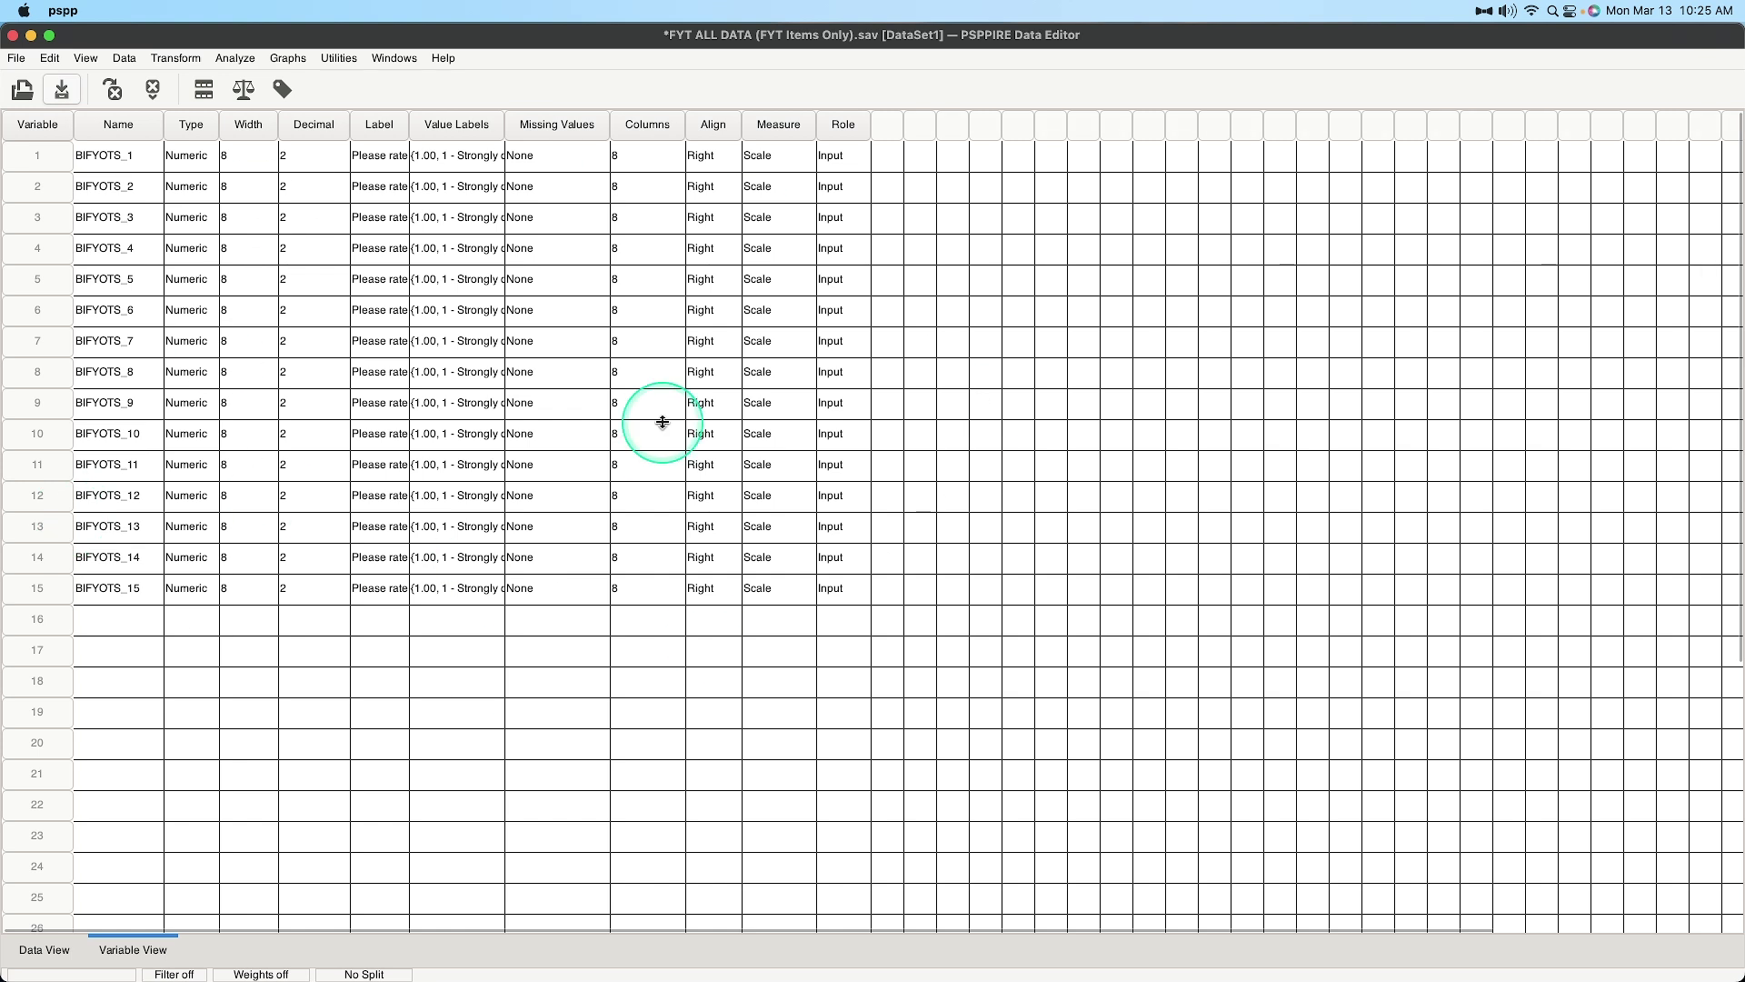
- Switch to Data View and page down through the BIFYOTS_1–15 responses, scored 1.00–5.00
left_click(54, 945)
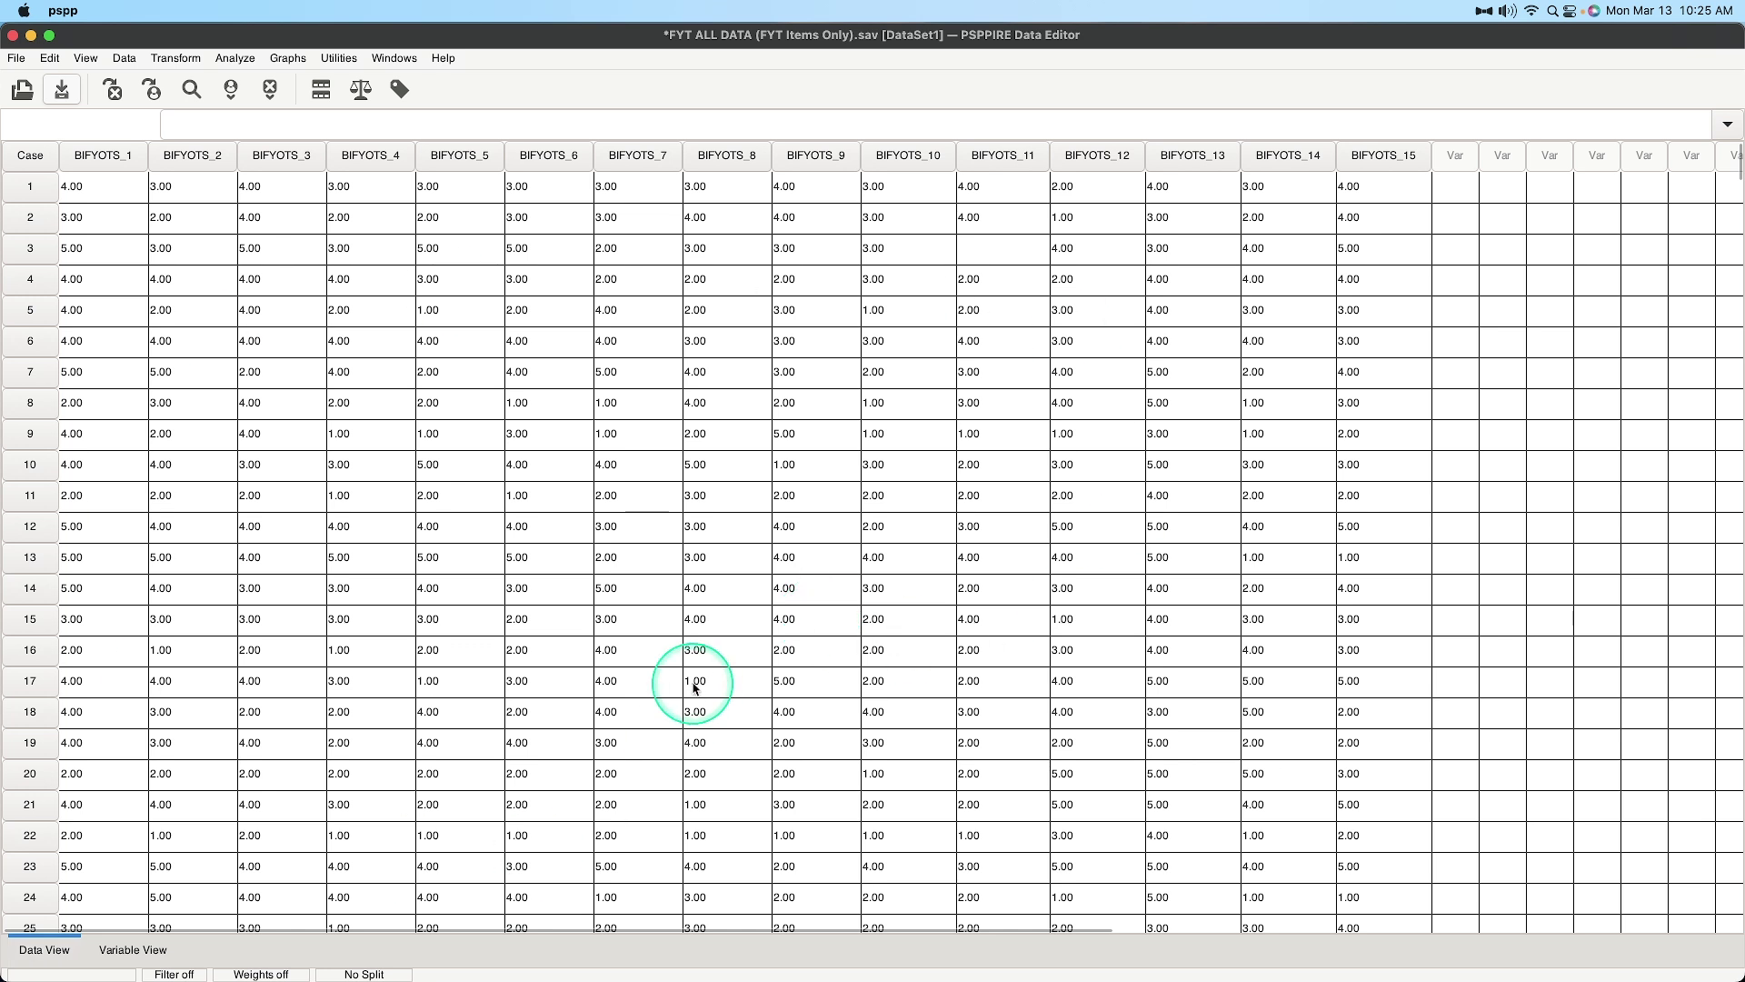
scroll(1546, 358, "down", 1)
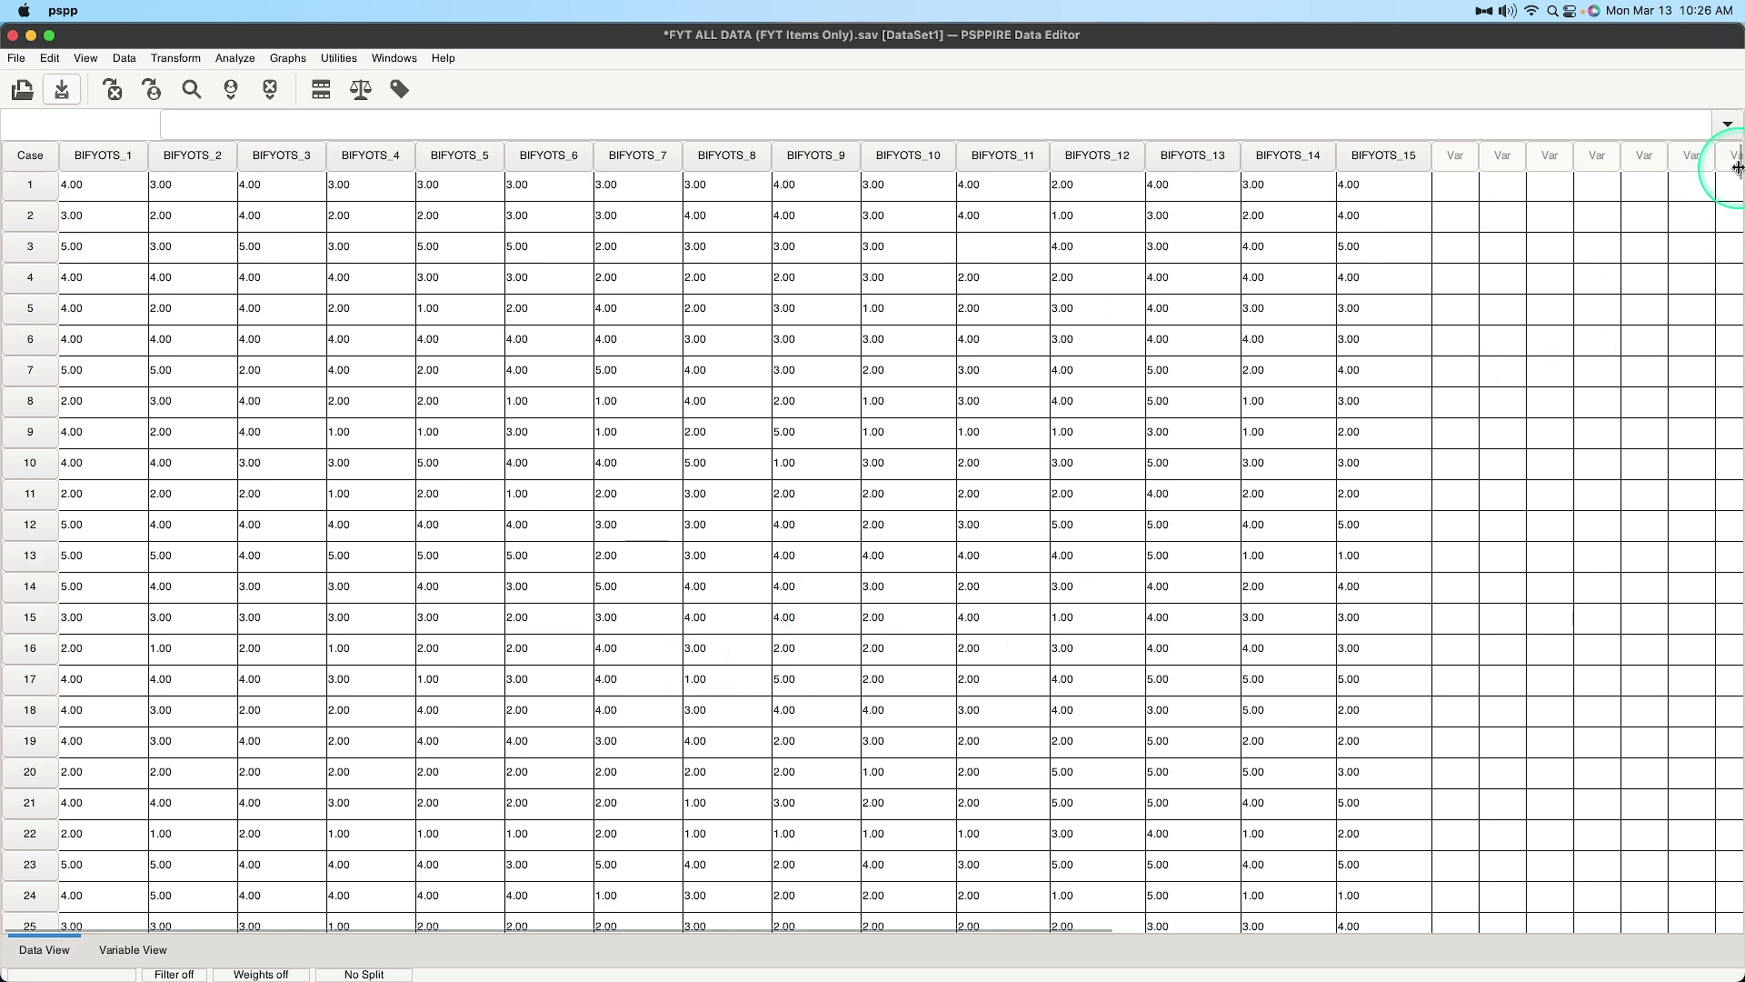
left_click(1738, 167)
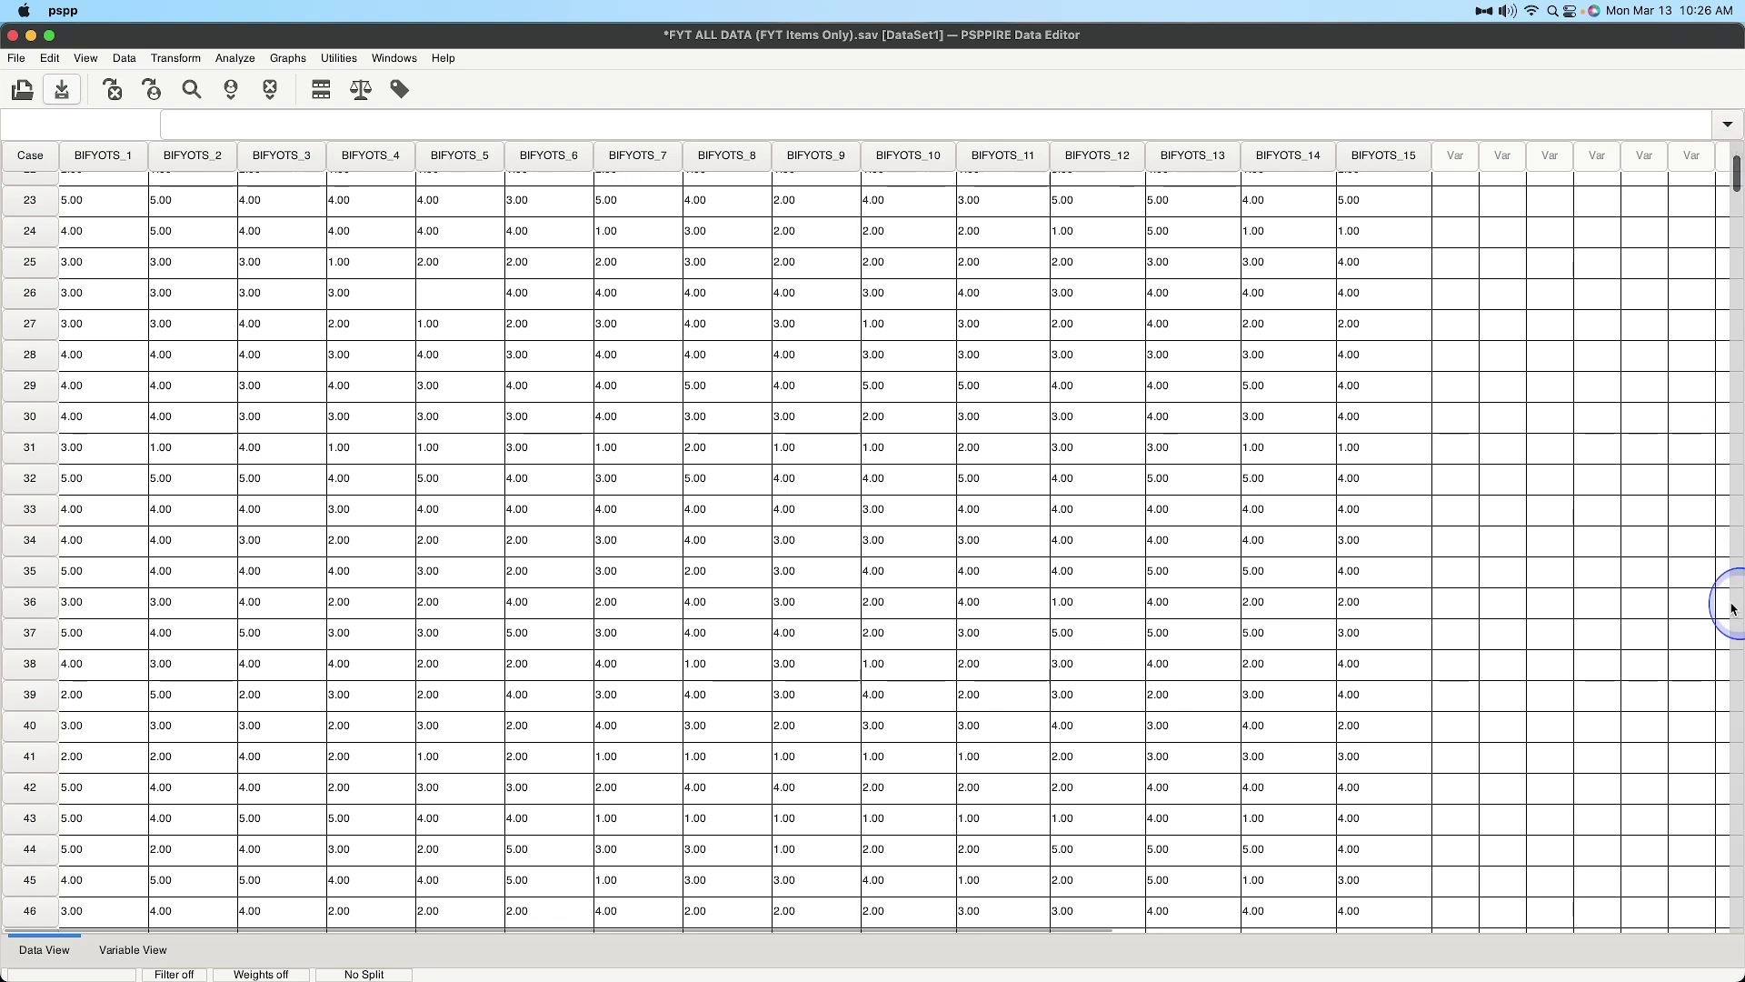
scroll(1723, 281, "down", 5)
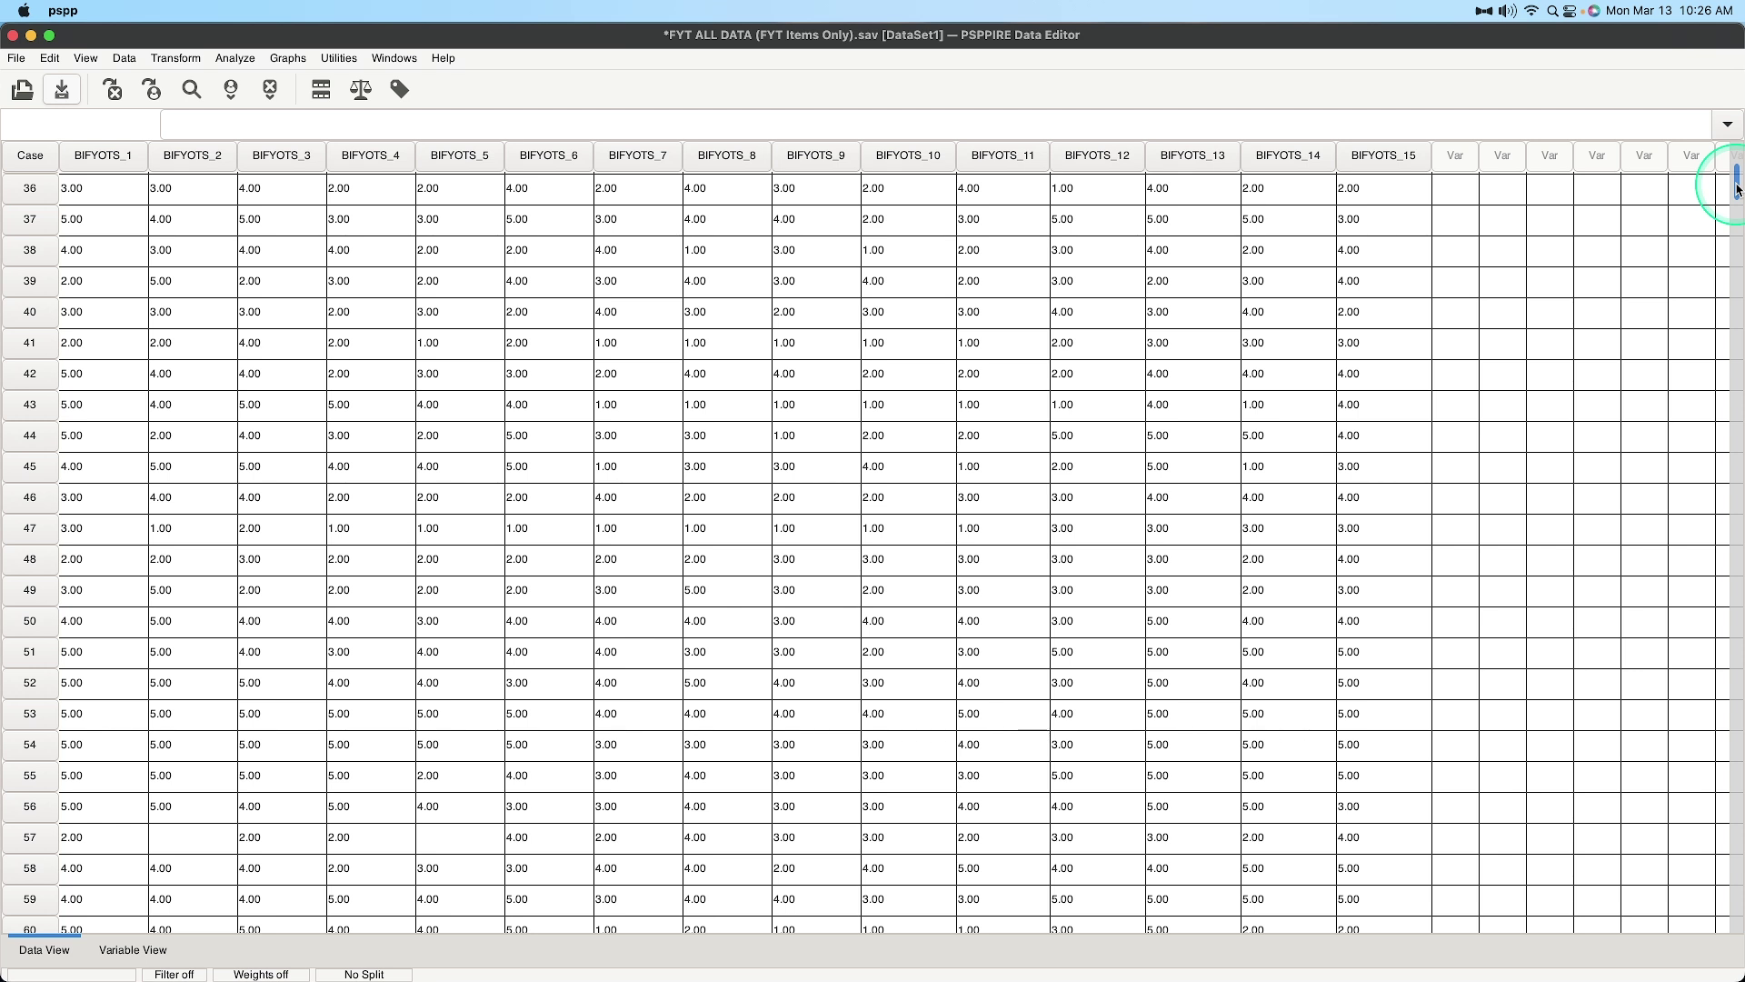
left_click(1732, 525)
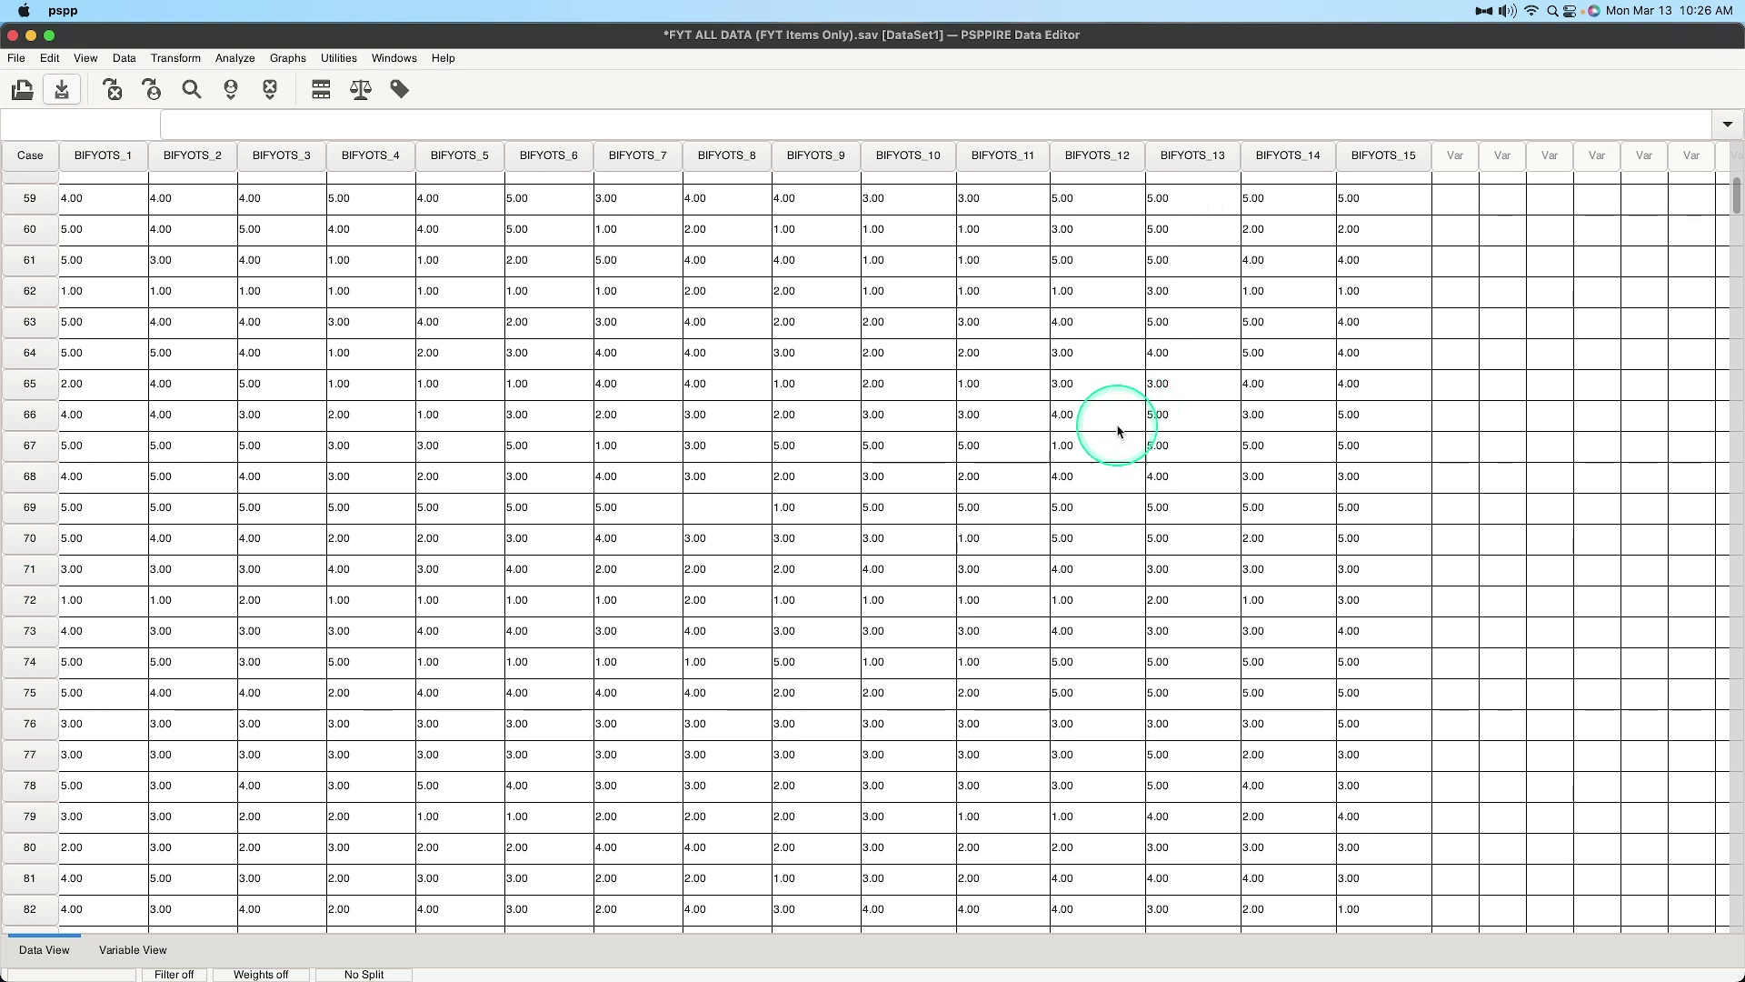
scroll(740, 713, "down", 5)
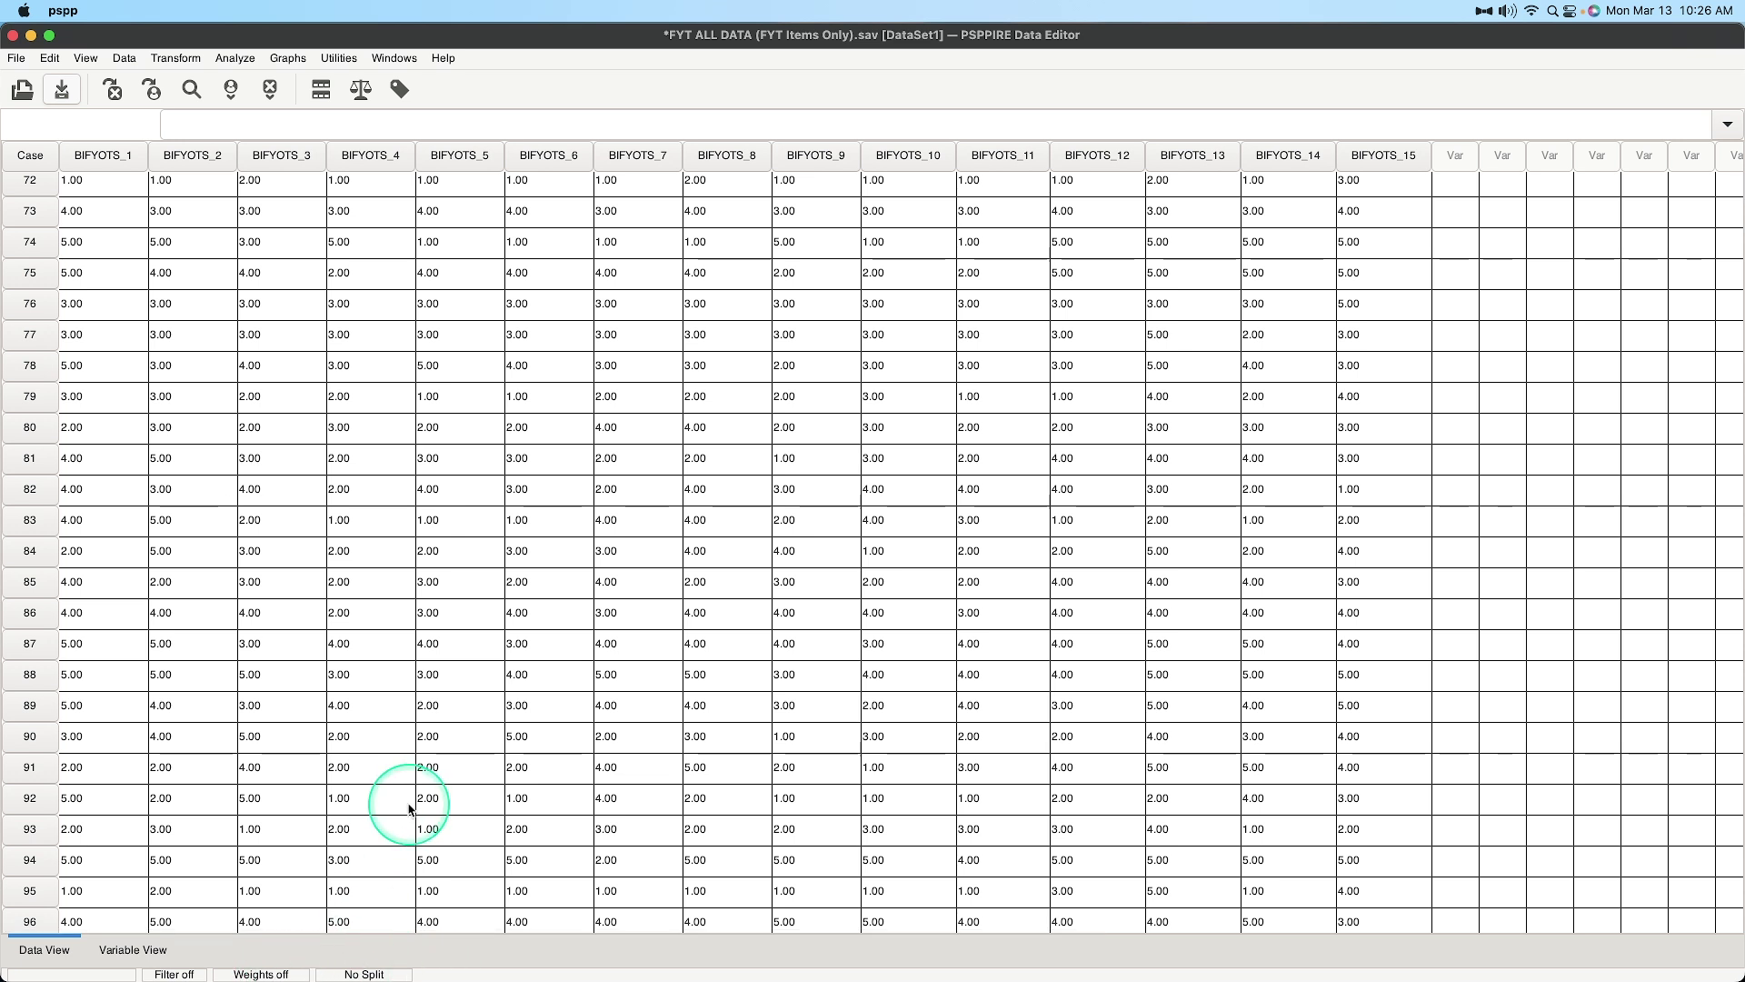
scroll(409, 809, "down", 1)
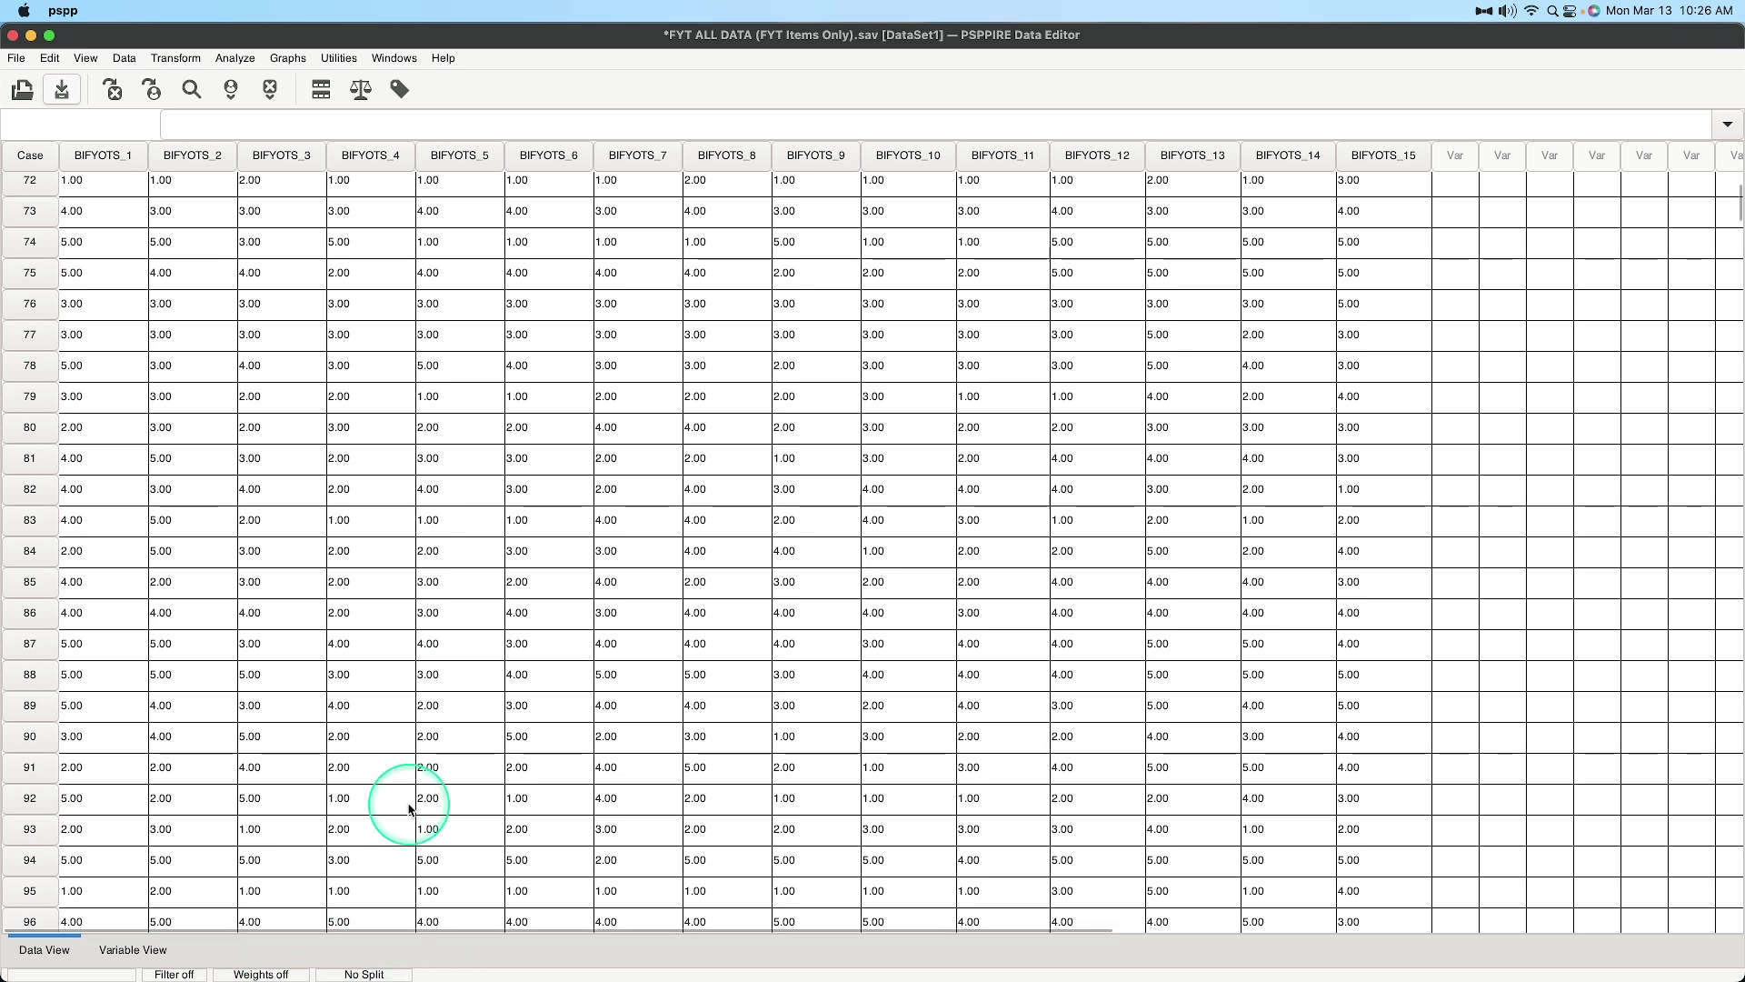